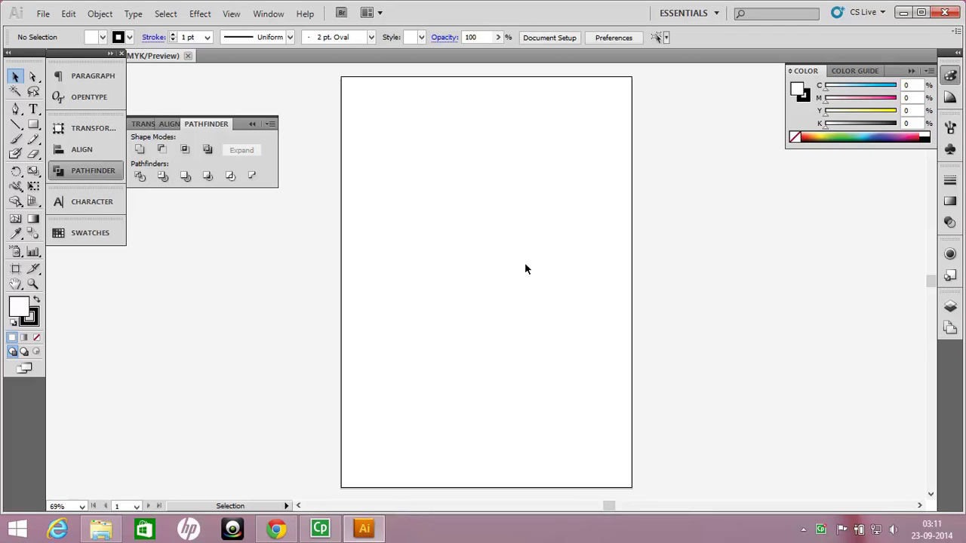
# Step: Restore the hidden panels and zoom in on the empty artboard
pyautogui.press('+')
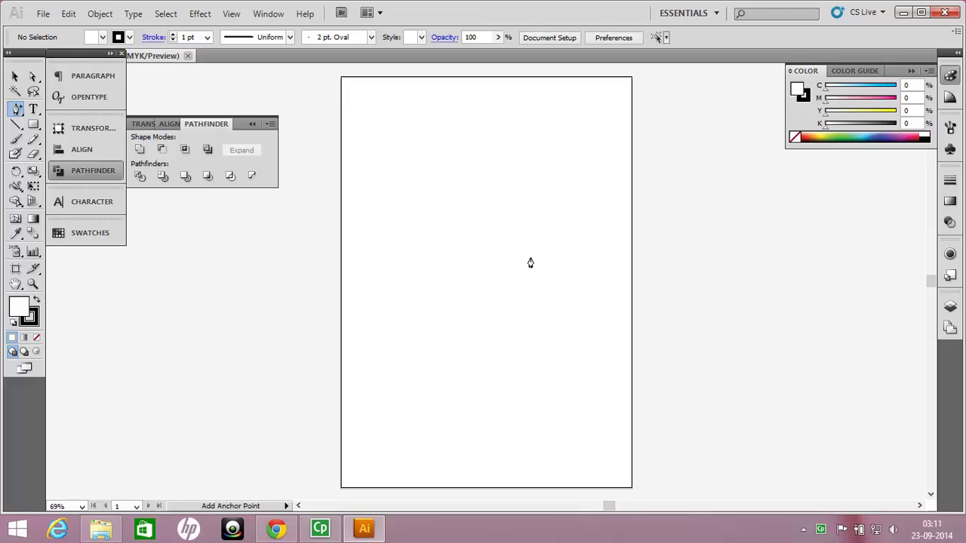
pyautogui.press('v')
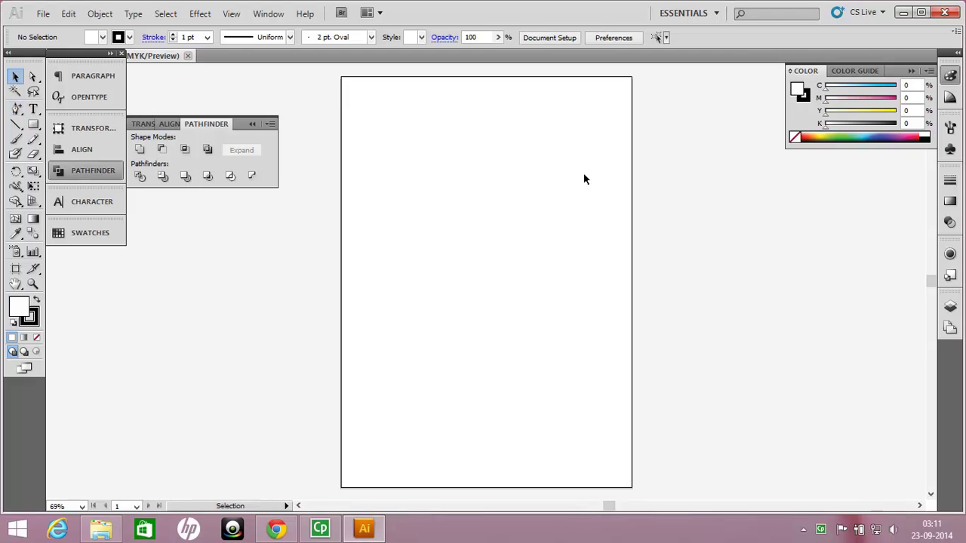
pyautogui.press('Tab')
pyautogui.press('Tab')
pyautogui.hotkey('ctrl', '+')
pyautogui.hotkey('ctrl', '+')
pyautogui.hotkey('ctrl', '+')
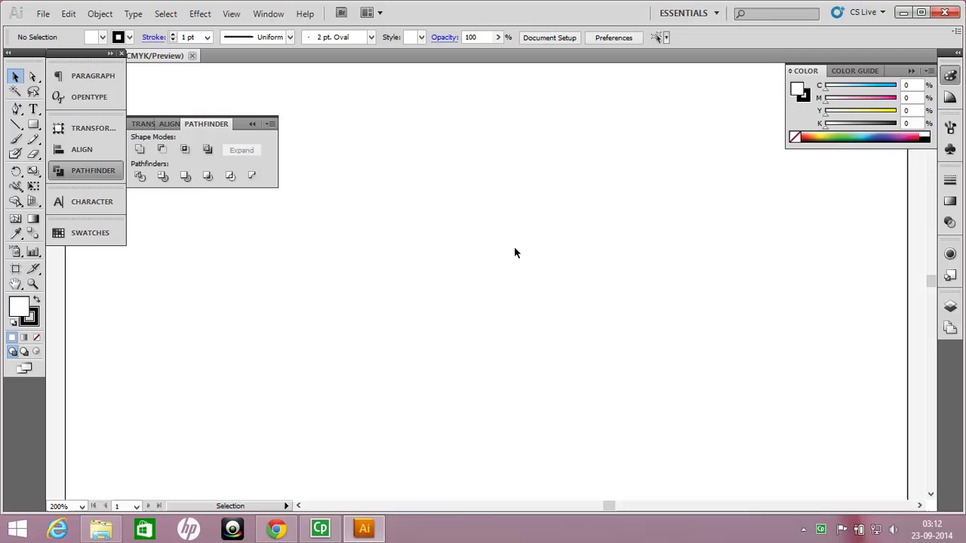
# Step: Draw a 150 px circle near the artboard centre and nudge it slightly left
pyautogui.moveTo(34, 125); pyautogui.dragTo(72, 165)
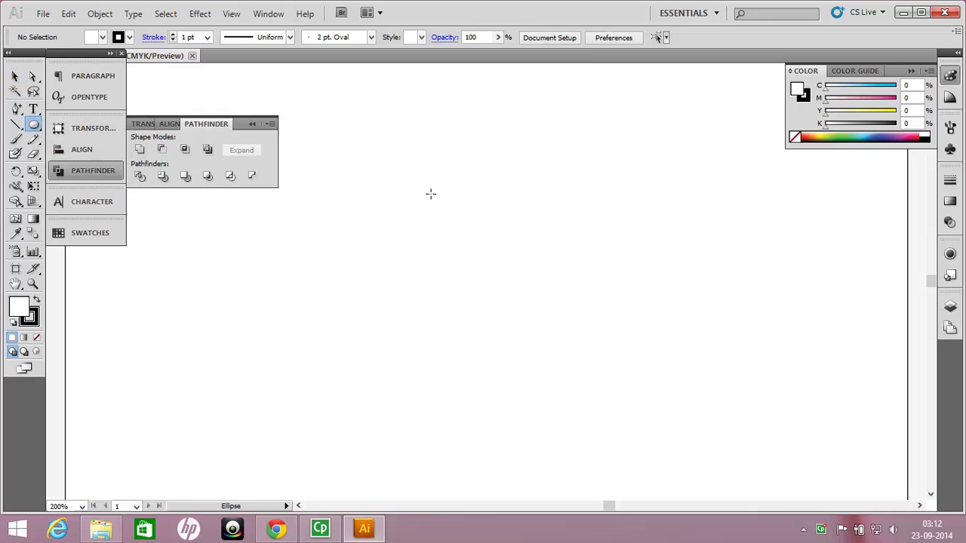
pyautogui.moveTo(422, 178); pyautogui.dragTo(618, 384)
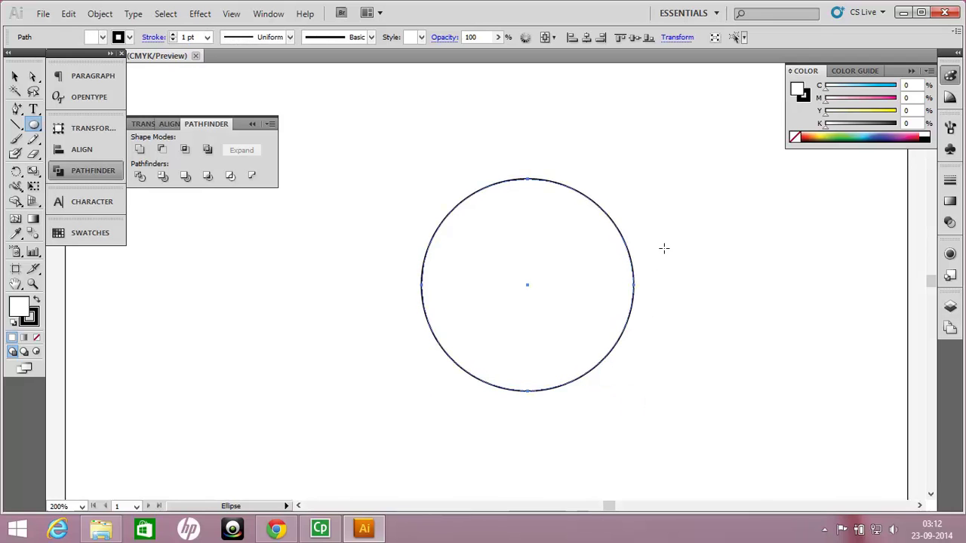
pyautogui.press('v')
pyautogui.click(686, 273)
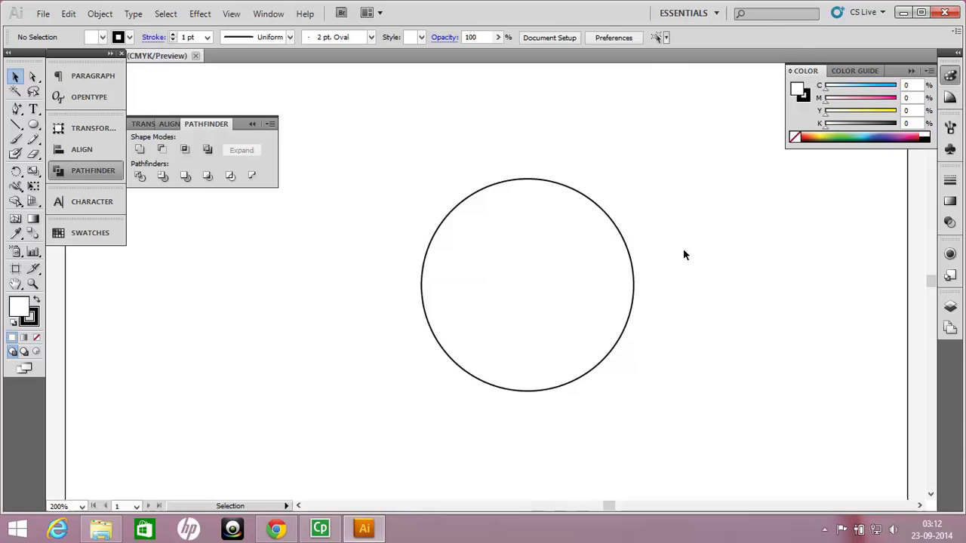
pyautogui.click(592, 326)
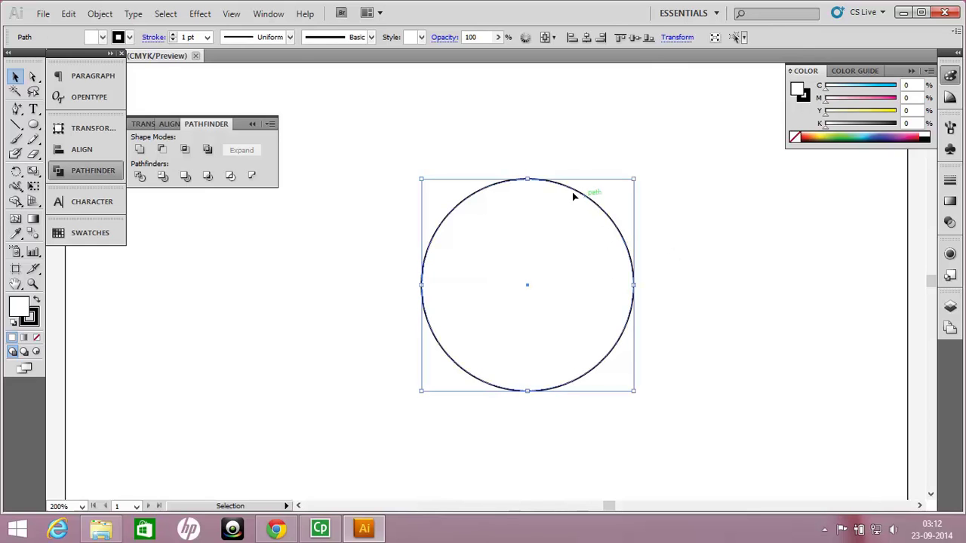
pyautogui.press('Left')
pyautogui.press('Left')
pyautogui.press('Left')
pyautogui.press('Left')
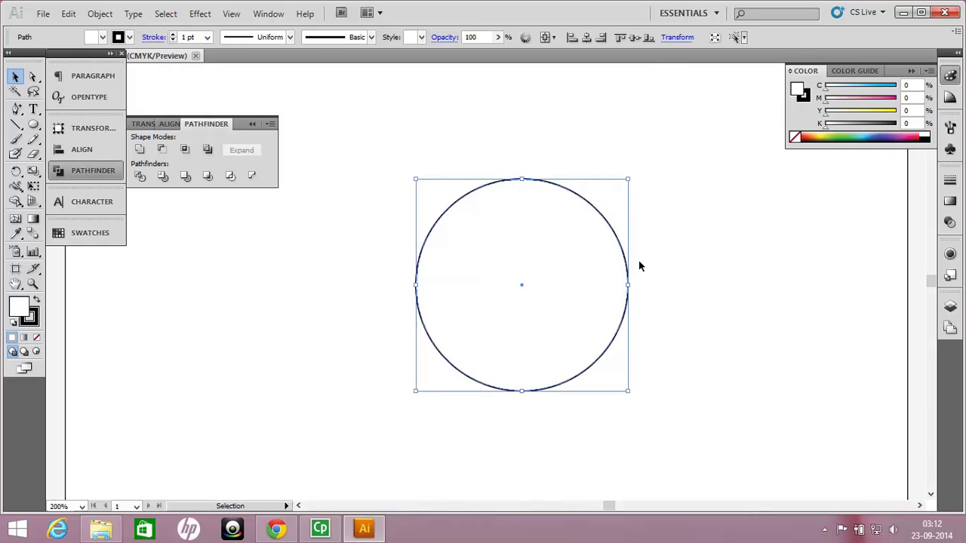
# Step: Nudge the circle's left and right anchors inward, then make the top anchor a sharp corner
pyautogui.click(33, 77)
pyautogui.moveTo(669, 250); pyautogui.dragTo(583, 339)
pyautogui.press('Left')
pyautogui.press('Left')
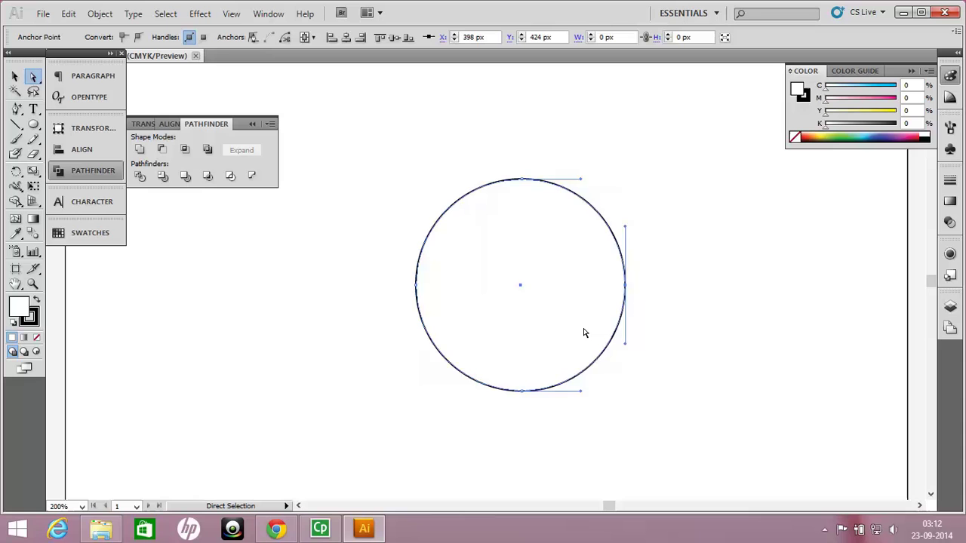
pyautogui.press('Left')
pyautogui.press('Left')
pyautogui.press('Left')
pyautogui.press('Left')
pyautogui.press('Left')
pyautogui.press('Left')
pyautogui.press('Left')
pyautogui.press('Left')
pyautogui.press('Left')
pyautogui.press('Left')
pyautogui.press('Left')
pyautogui.press('Left')
pyautogui.press('Left')
pyautogui.press('Left')
pyautogui.press('Left')
pyautogui.press('Left')
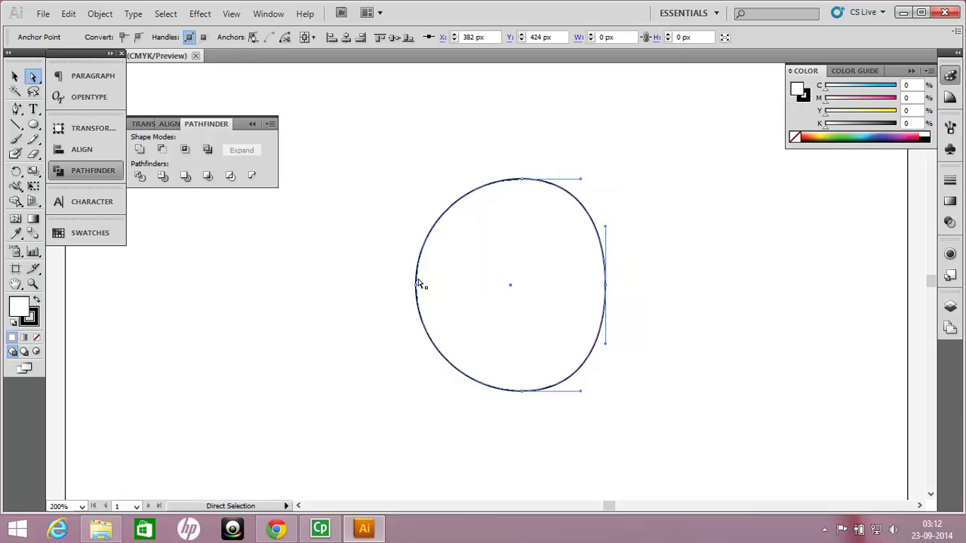
pyautogui.moveTo(421, 284); pyautogui.dragTo(401, 264)
pyautogui.press('Right')
pyautogui.press('Right')
pyautogui.press('Right')
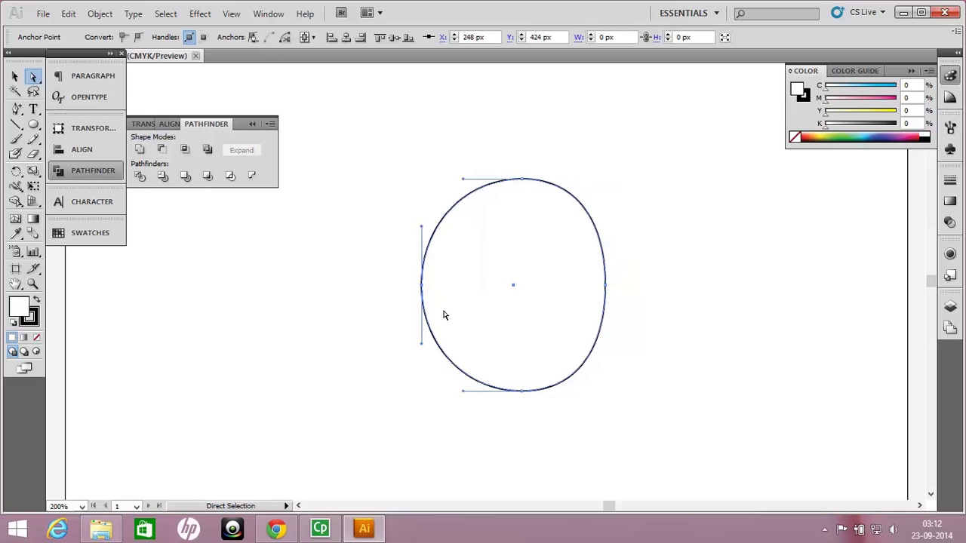
pyautogui.press('Right')
pyautogui.press('Right')
pyautogui.press('Right')
pyautogui.press('Right')
pyautogui.press('Right')
pyautogui.press('Right')
pyautogui.press('Right')
pyautogui.press('Right')
pyautogui.press('Right')
pyautogui.press('Right')
pyautogui.press('Right')
pyautogui.press('Right')
pyautogui.press('Right')
pyautogui.press('Right')
pyautogui.press('Right')
pyautogui.press('Right')
pyautogui.press('Right')
pyautogui.press('Right')
pyautogui.press('Right')
pyautogui.press('Right')
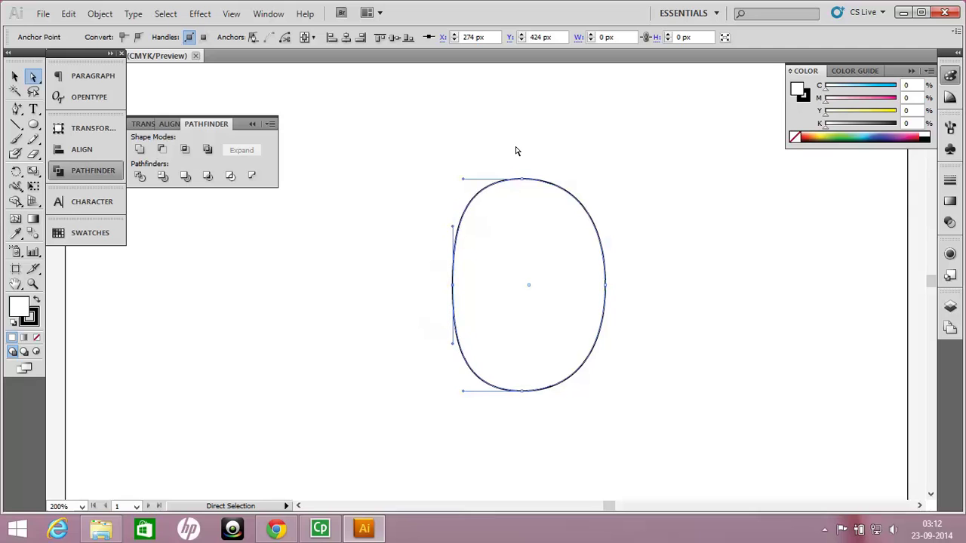
pyautogui.press('Left')
pyautogui.press('Left')
pyautogui.press('Left')
pyautogui.press('Left')
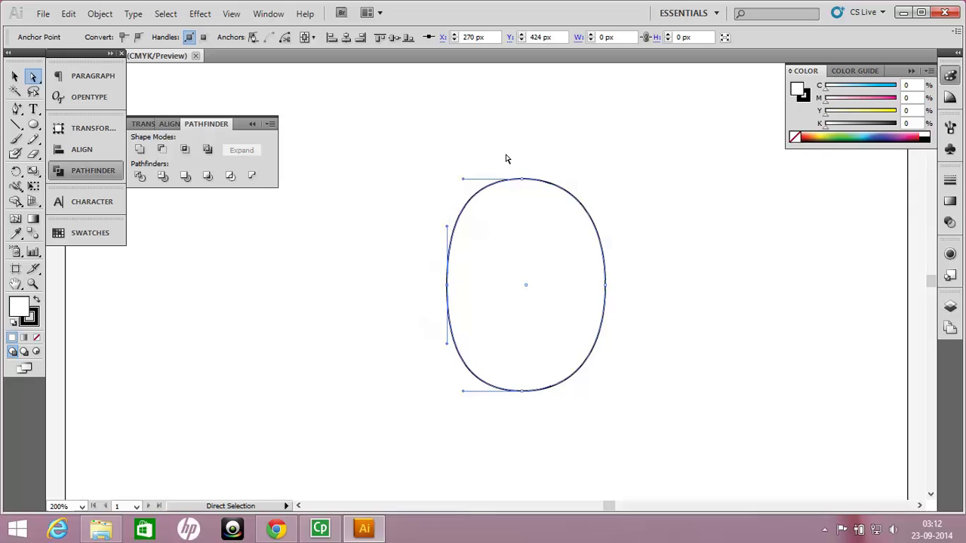
pyautogui.press('Left')
pyautogui.press('Left')
pyautogui.press('Left')
pyautogui.press('Left')
pyautogui.moveTo(495, 162); pyautogui.dragTo(554, 226)
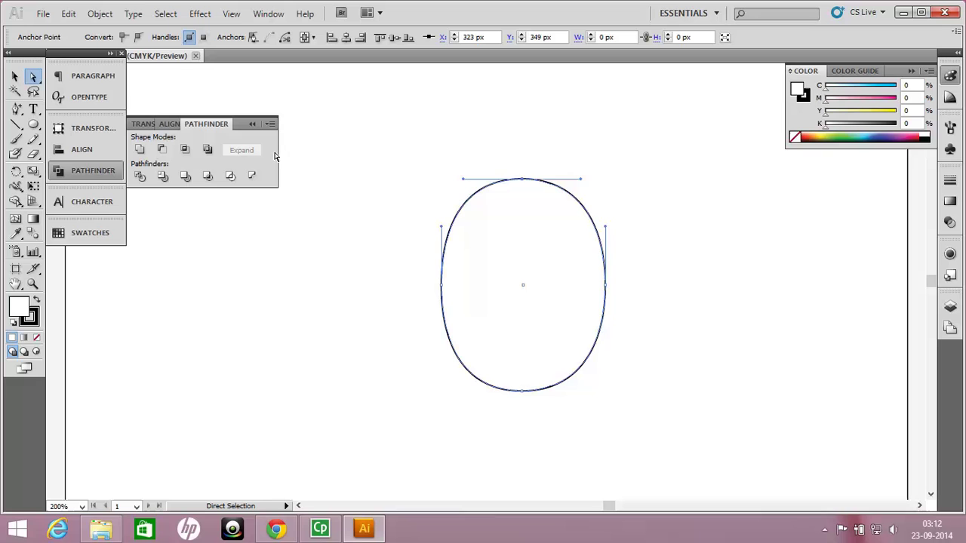
pyautogui.click(124, 37)
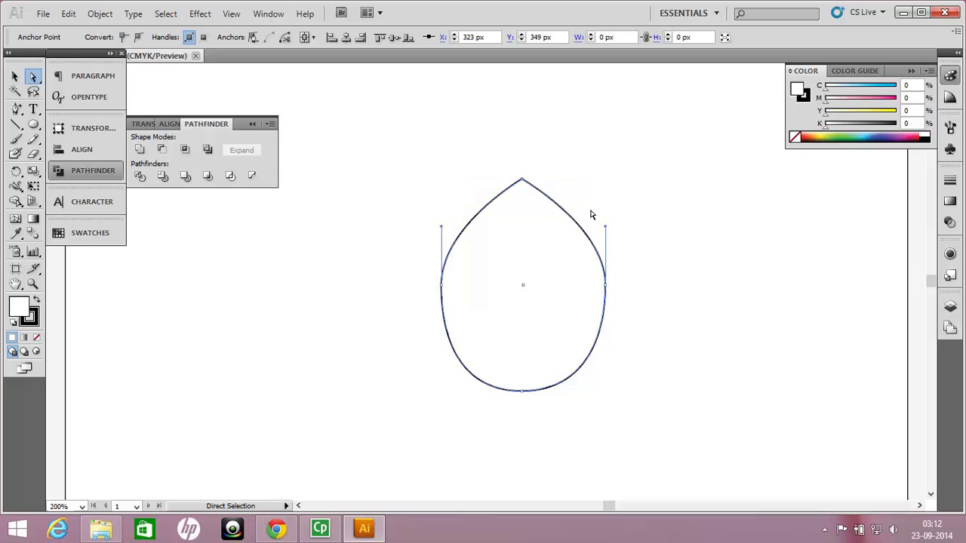
# Step: Draw a second circle below the teardrop
pyautogui.press('v')
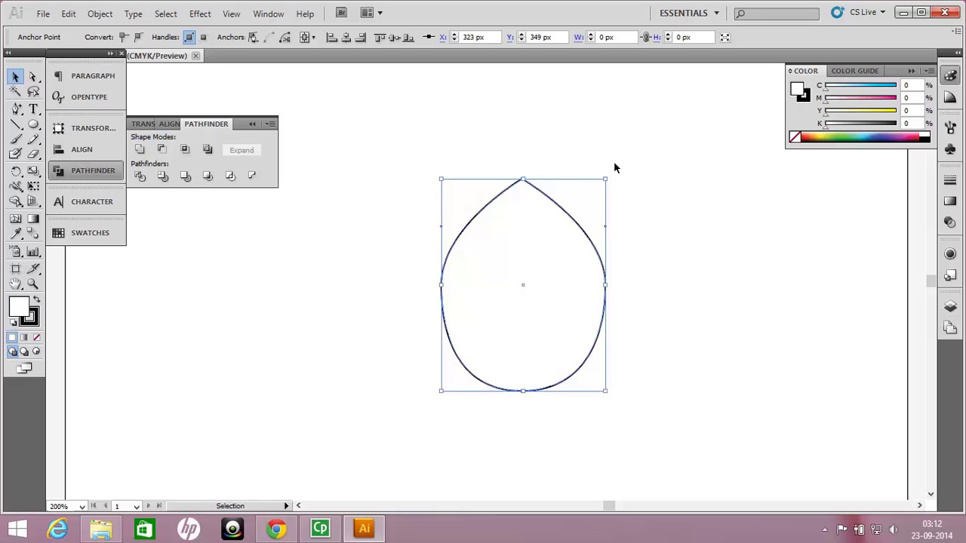
pyautogui.click(614, 167)
pyautogui.scroll(-2, 614, 162)
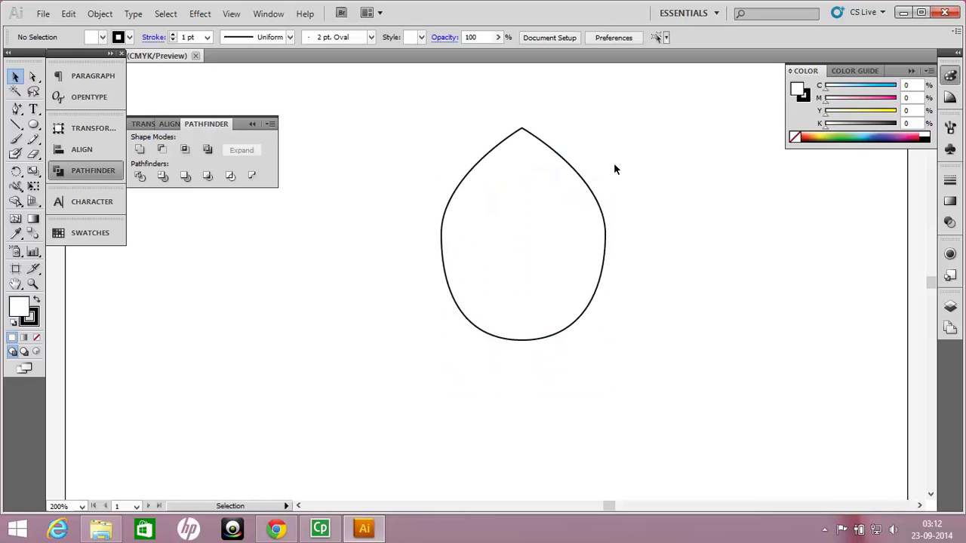
pyautogui.scroll(-2, 614, 162)
pyautogui.scroll(-2, 614, 165)
pyautogui.press('l')
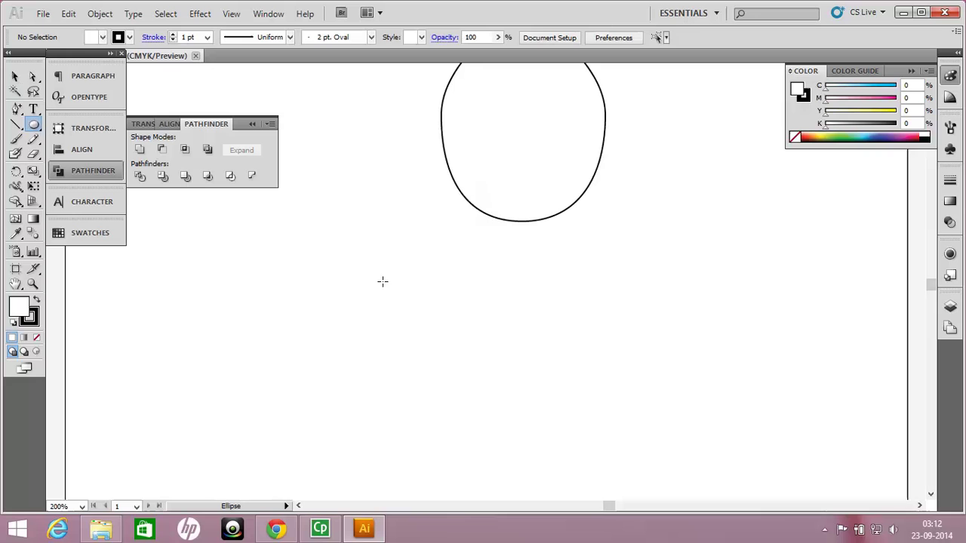
pyautogui.moveTo(370, 268); pyautogui.dragTo(539, 425)
pyautogui.press('v')
# Step: Resize the teardrop by its corner handle and move it just above the new circle
pyautogui.scroll(2, 607, 285)
pyautogui.click(573, 278)
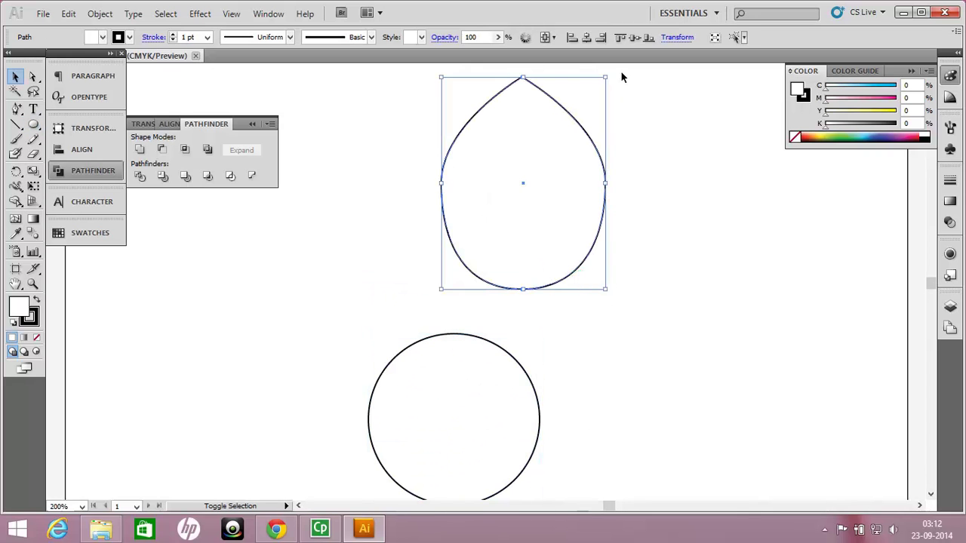
pyautogui.moveTo(605, 76); pyautogui.dragTo(499, 217)
pyautogui.click(536, 259)
pyautogui.scroll(-2, 528, 227)
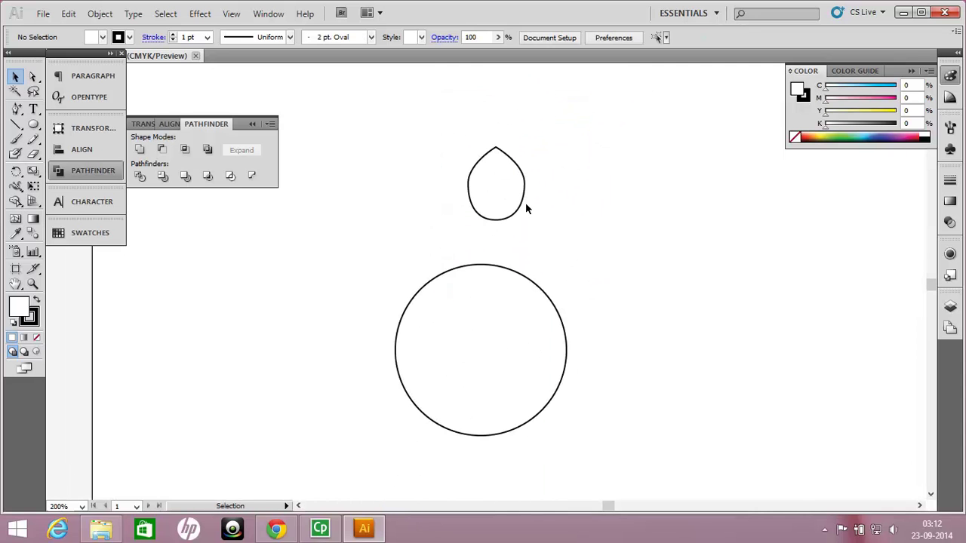
pyautogui.click(523, 211)
pyautogui.scroll(2, 552, 148)
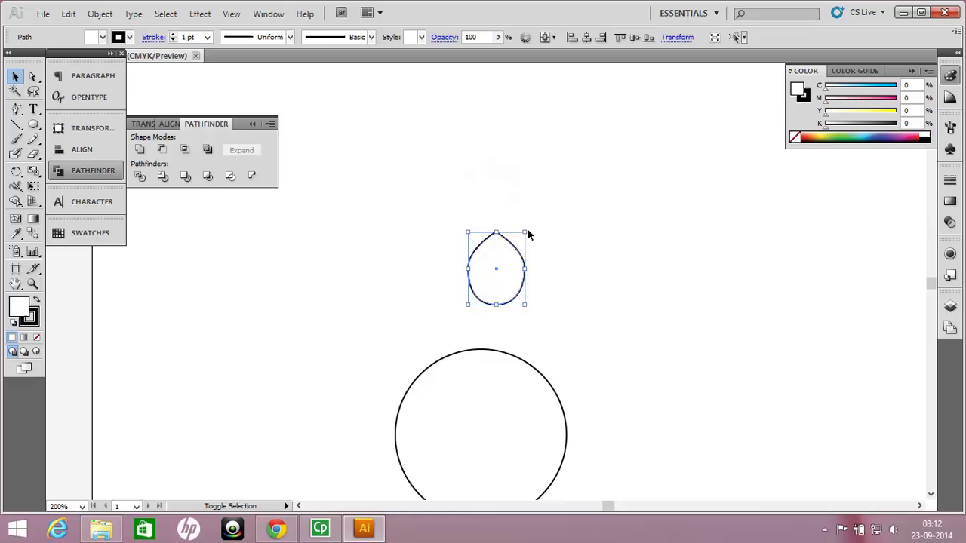
pyautogui.moveTo(528, 228); pyautogui.dragTo(612, 106)
pyautogui.press('space')
pyautogui.moveTo(616, 339); pyautogui.dragTo(538, 359)
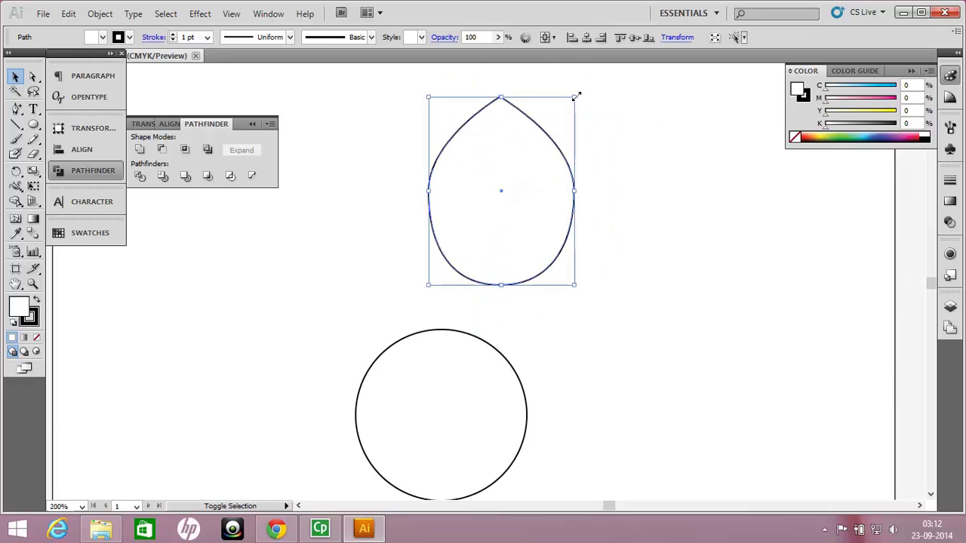
pyautogui.moveTo(579, 95); pyautogui.dragTo(564, 113)
pyautogui.moveTo(545, 155); pyautogui.dragTo(569, 178)
# Step: Show rulers and drag vertical and horizontal guides through the circle's centre
pyautogui.click(157, 351)
pyautogui.hotkey('ctrl', 'r')
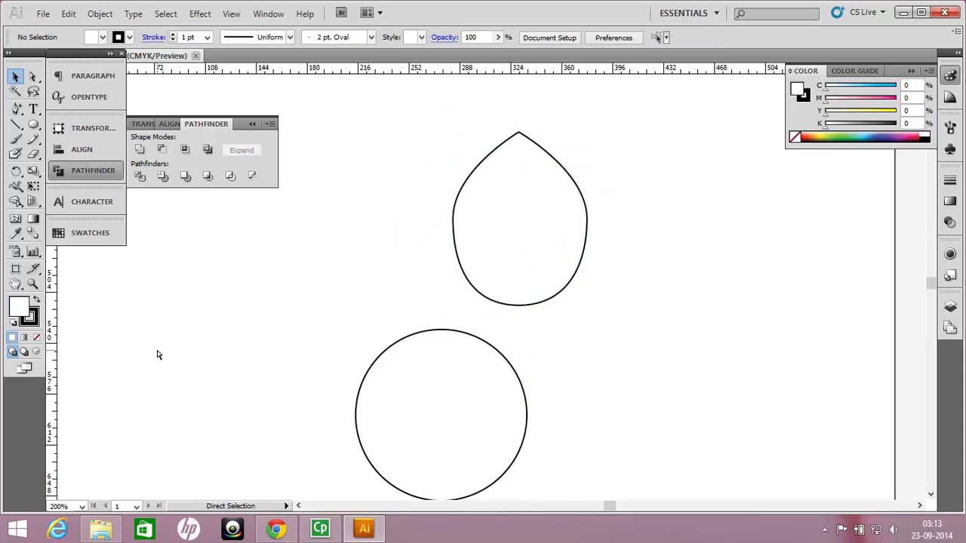
pyautogui.moveTo(59, 408); pyautogui.dragTo(237, 377)
pyautogui.moveTo(439, 381); pyautogui.dragTo(442, 413)
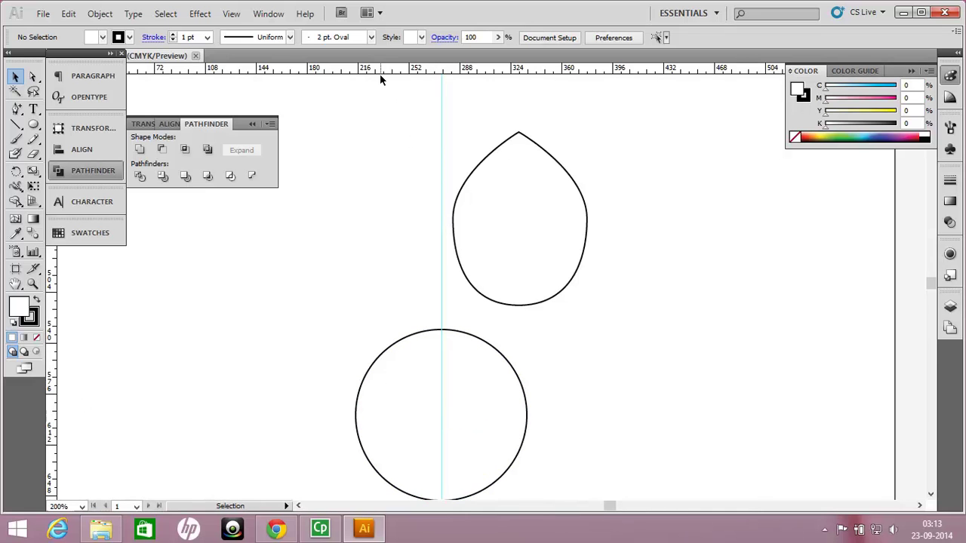
pyautogui.moveTo(381, 79); pyautogui.dragTo(441, 415)
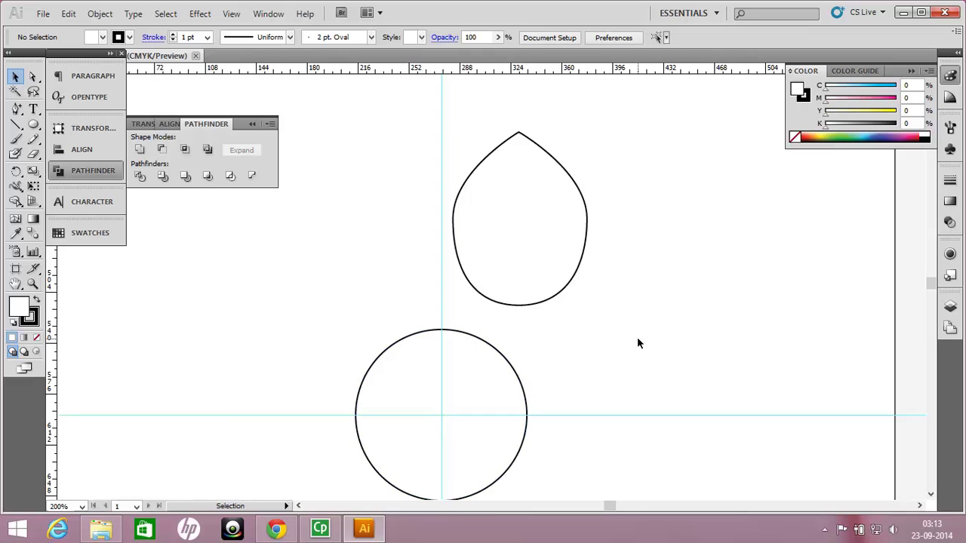
# Step: Shrink the teardrop and centre it on the vertical guide, its base touching the circle
pyautogui.moveTo(526, 330); pyautogui.dragTo(526, 276)
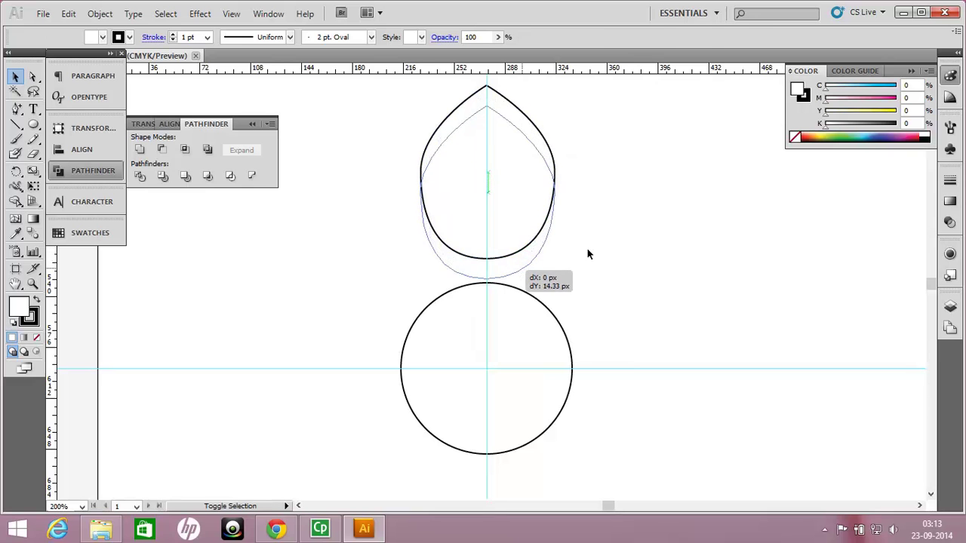
pyautogui.click(549, 163)
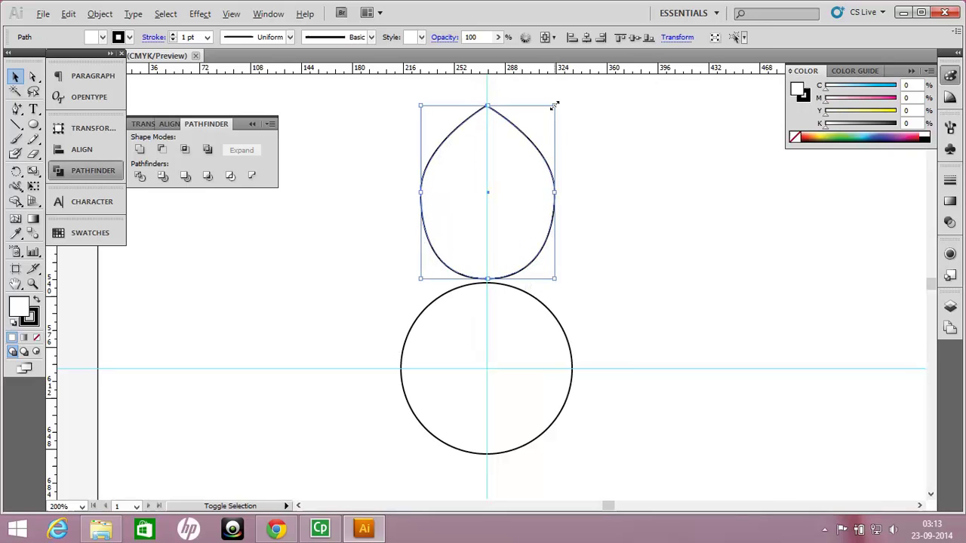
pyautogui.moveTo(554, 107); pyautogui.dragTo(531, 136)
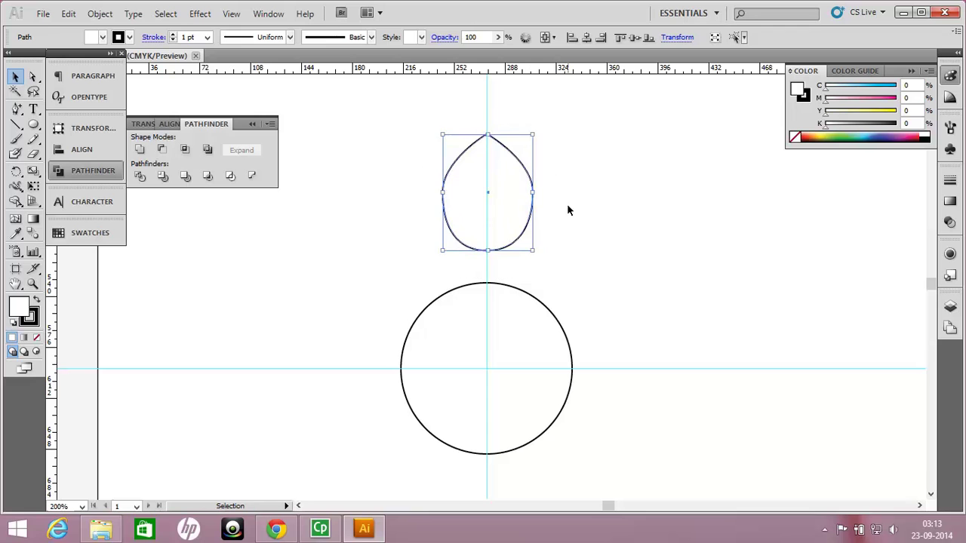
pyautogui.click(566, 206)
pyautogui.moveTo(535, 205); pyautogui.dragTo(489, 274)
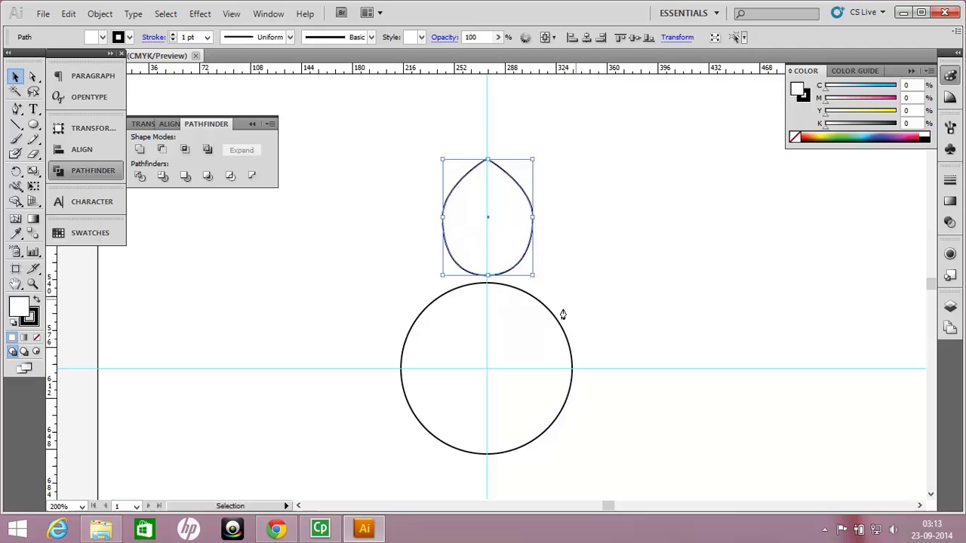
# Step: Convert the petal's bottom anchor to a sharp corner and move the leaf down onto the circle
pyautogui.press('p')
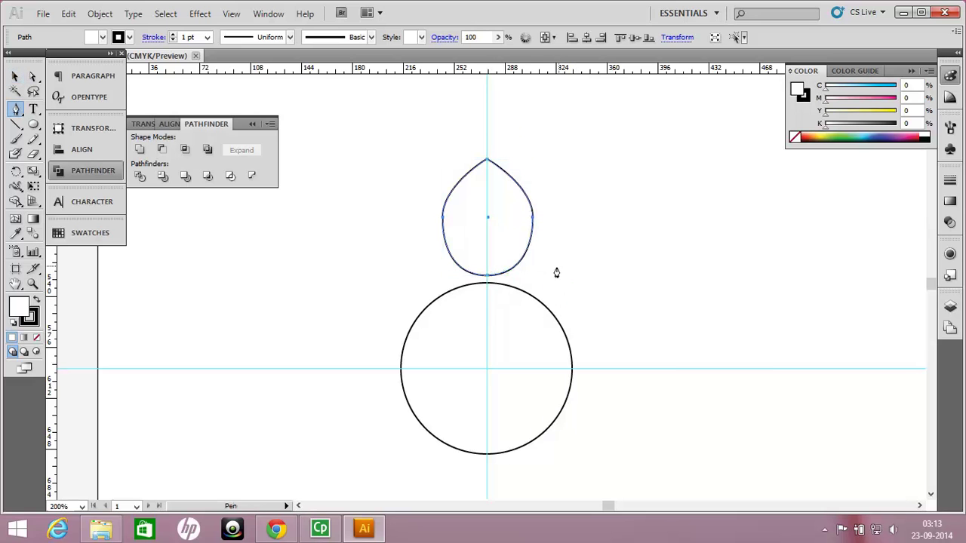
pyautogui.press('a')
pyautogui.moveTo(501, 283); pyautogui.dragTo(491, 296)
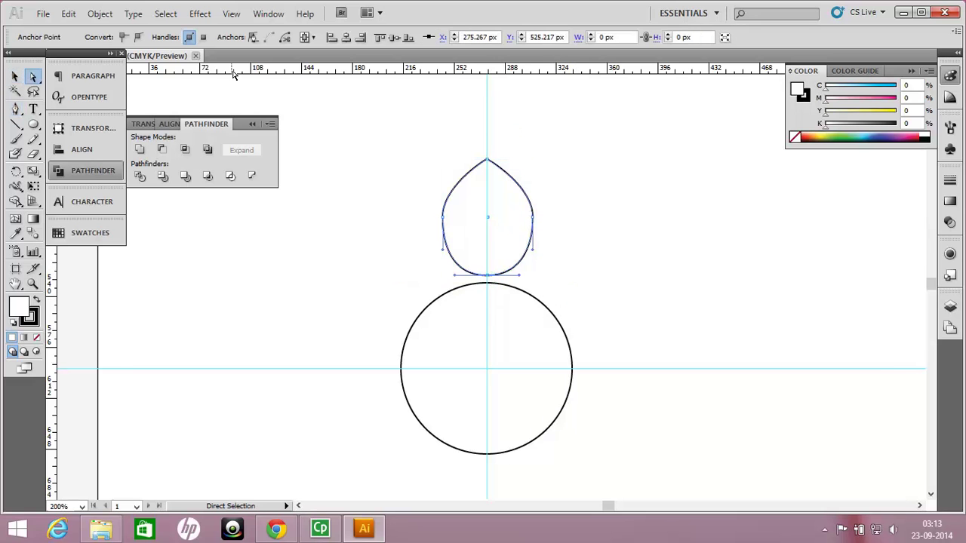
pyautogui.click(124, 39)
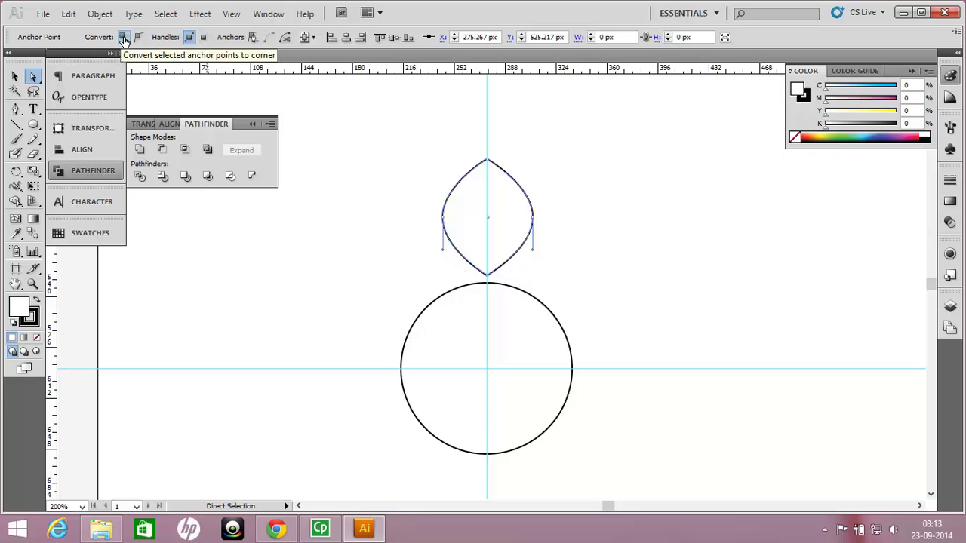
pyautogui.press('v')
pyautogui.click(637, 221)
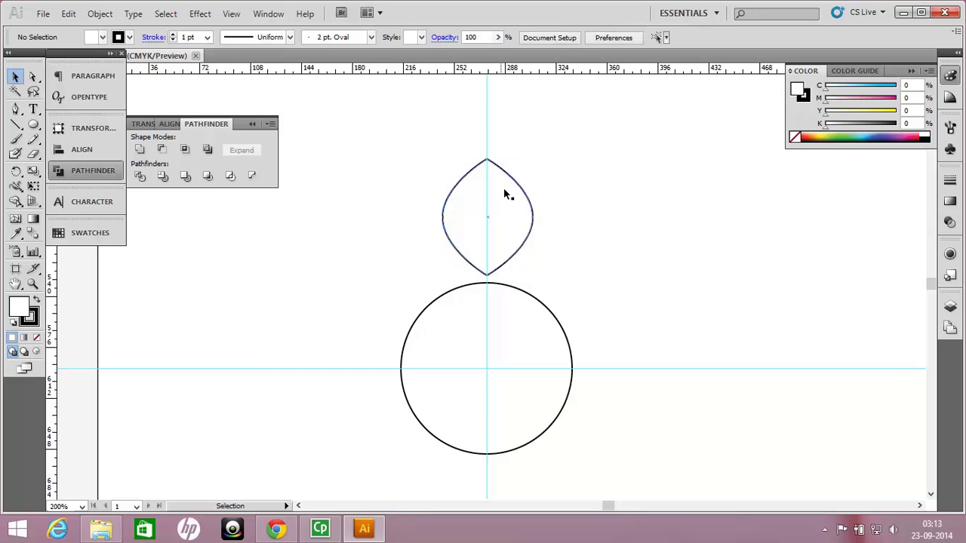
pyautogui.moveTo(511, 182); pyautogui.dragTo(621, 180)
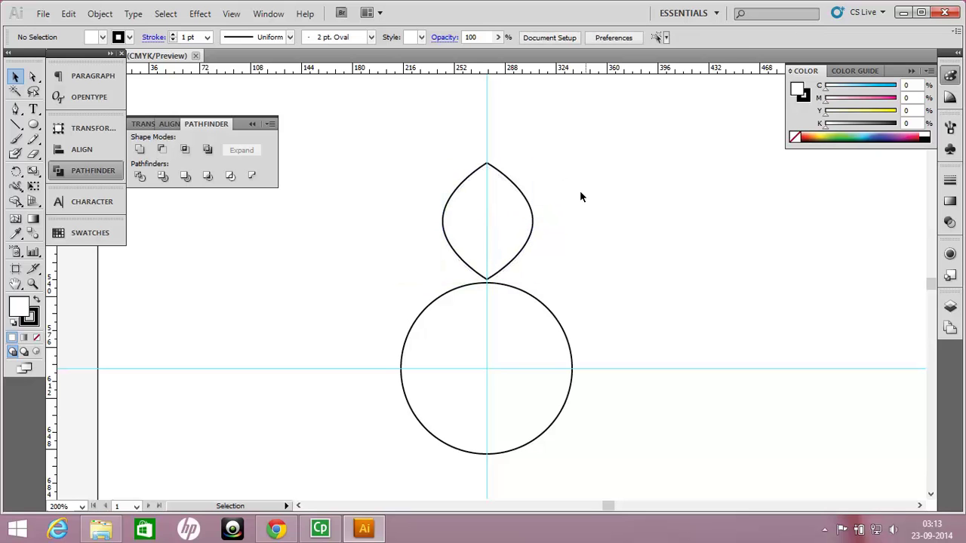
# Step: Rotate a copy of the leaf by -45° around the circle's centre
pyautogui.click(526, 202)
pyautogui.press('r')
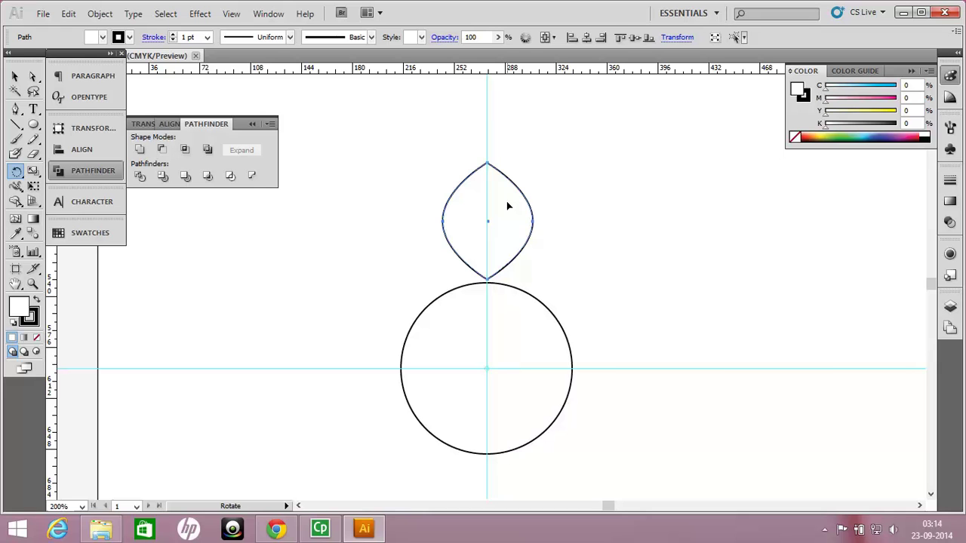
pyautogui.moveTo(508, 205); pyautogui.dragTo(577, 225)
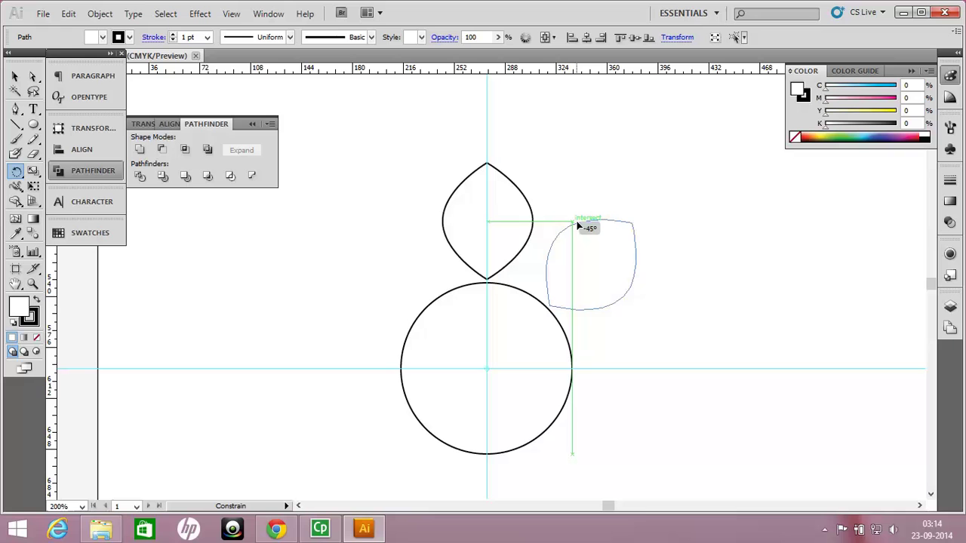
pyautogui.moveTo(577, 225); pyautogui.dragTo(578, 224)
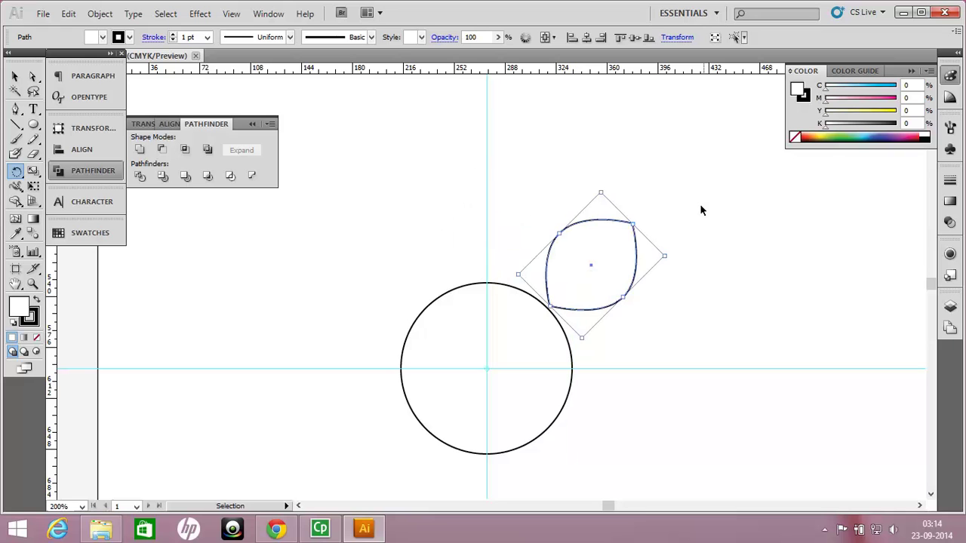
pyautogui.hotkey('ctrl', 'z')
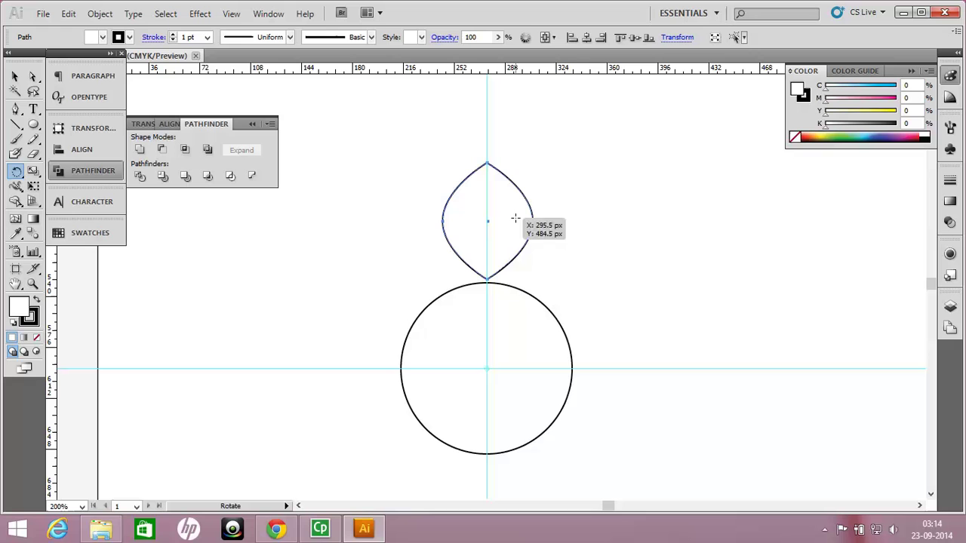
pyautogui.moveTo(498, 210); pyautogui.dragTo(573, 233)
# Step: Repeat the rotated copy with Ctrl+D until eight petals ring the circle
pyautogui.press('v')
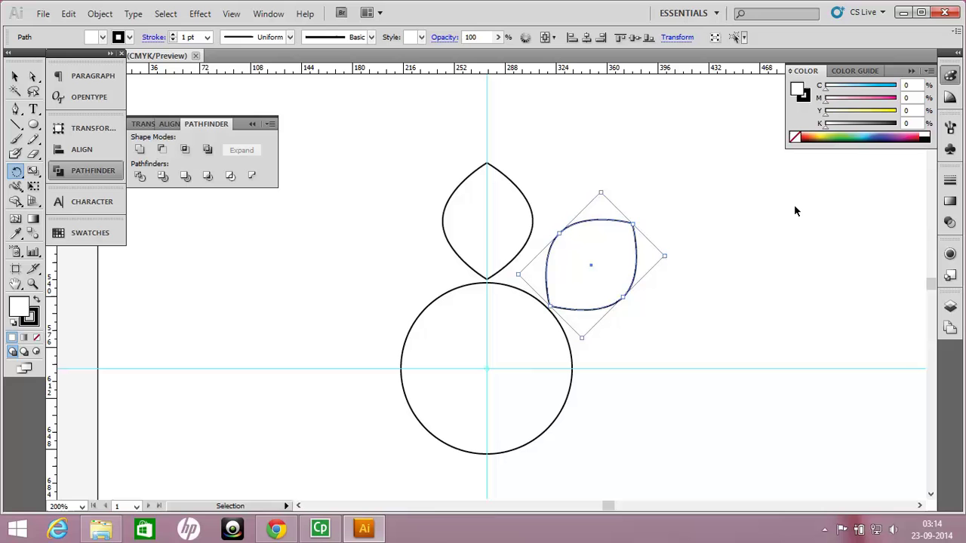
pyautogui.hotkey('ctrl', 'shift', 'b')
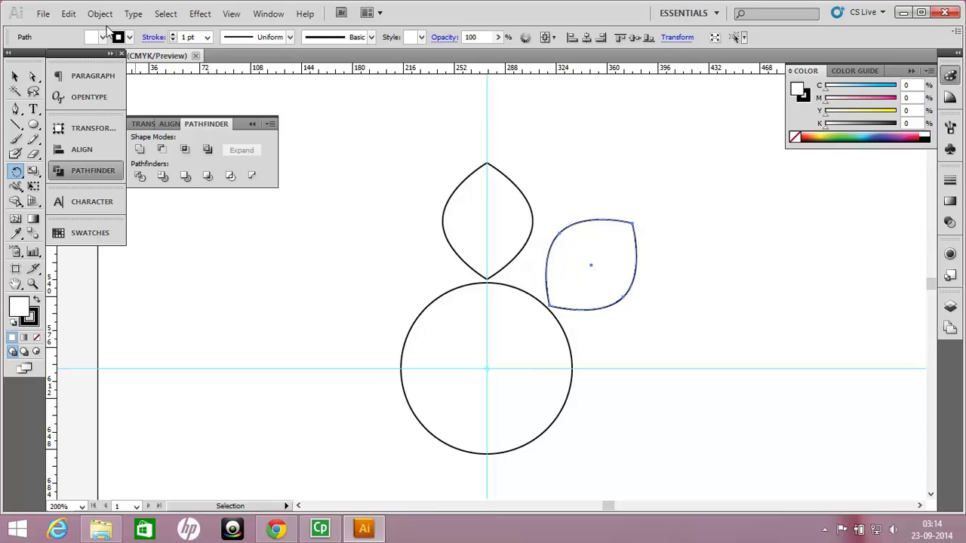
pyautogui.click(68, 14)
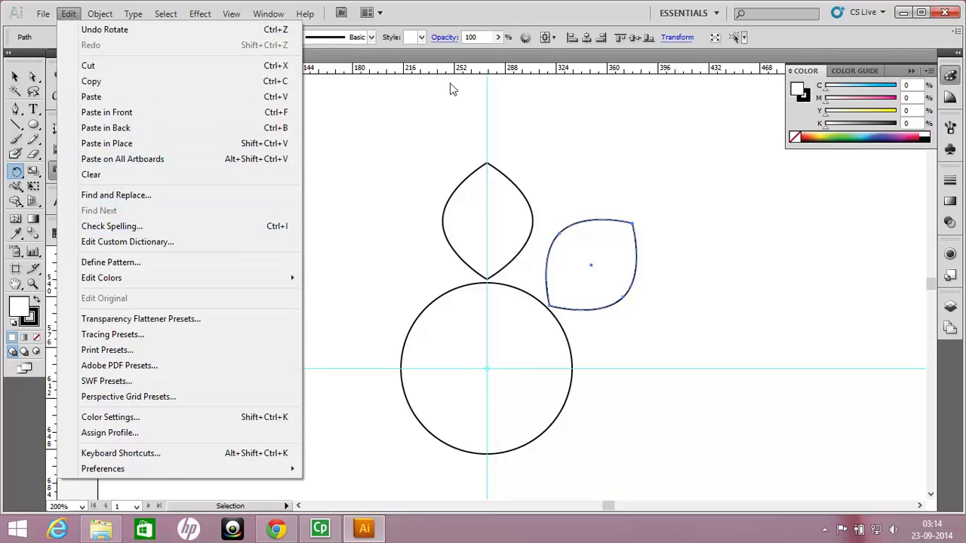
pyautogui.press('Escape')
pyautogui.hotkey('ctrl', 'shift', 'F9')
pyautogui.hotkey('ctrl', 'shift', 'b')
pyautogui.hotkey('ctrl', 'b')
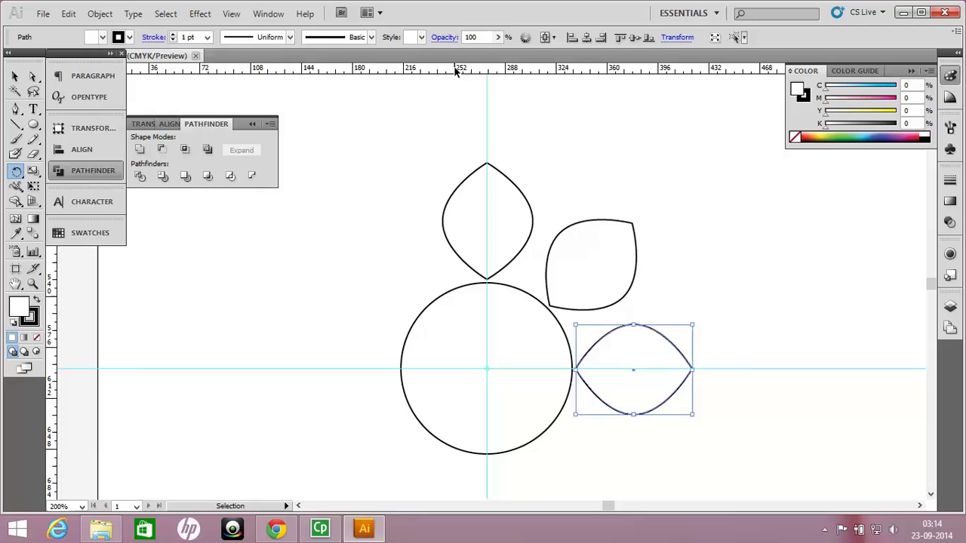
pyautogui.hotkey('ctrl', 'd')
pyautogui.hotkey('ctrl', 'd')
pyautogui.hotkey('ctrl', 'd')
pyautogui.hotkey('ctrl', 'd')
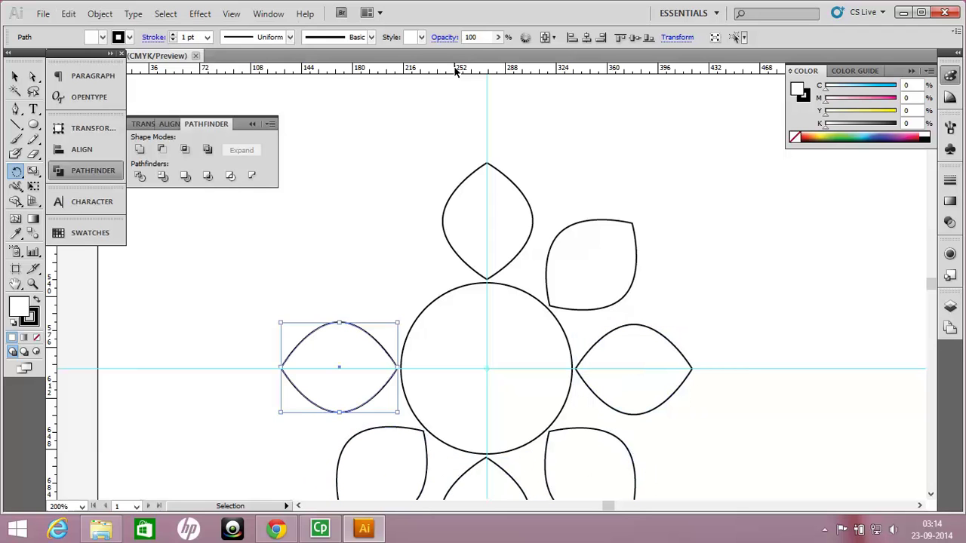
pyautogui.hotkey('ctrl', 'd')
pyautogui.press('v')
pyautogui.click(579, 194)
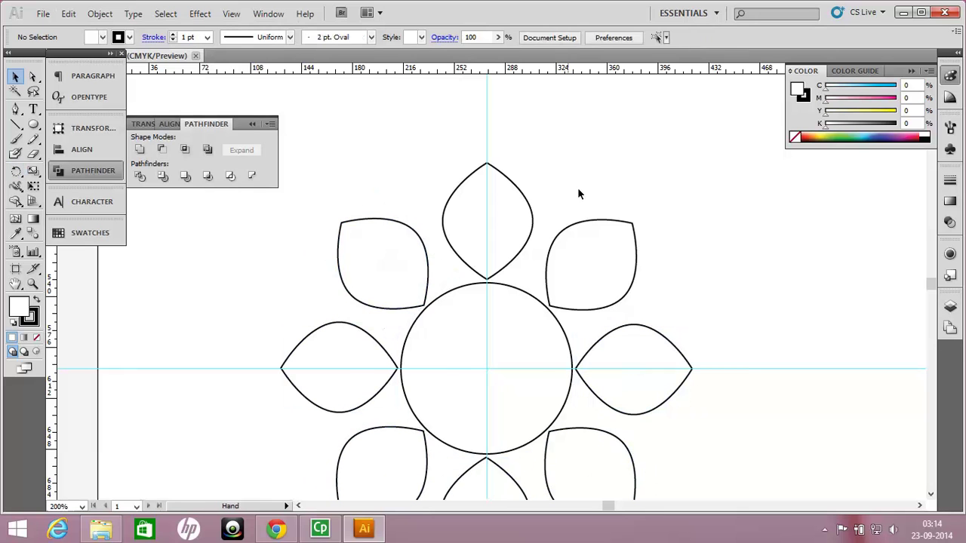
# Step: Zoom in on the flower's top petal and select it
pyautogui.moveTo(578, 194); pyautogui.dragTo(550, 147)
pyautogui.scroll(-1, 727, 192)
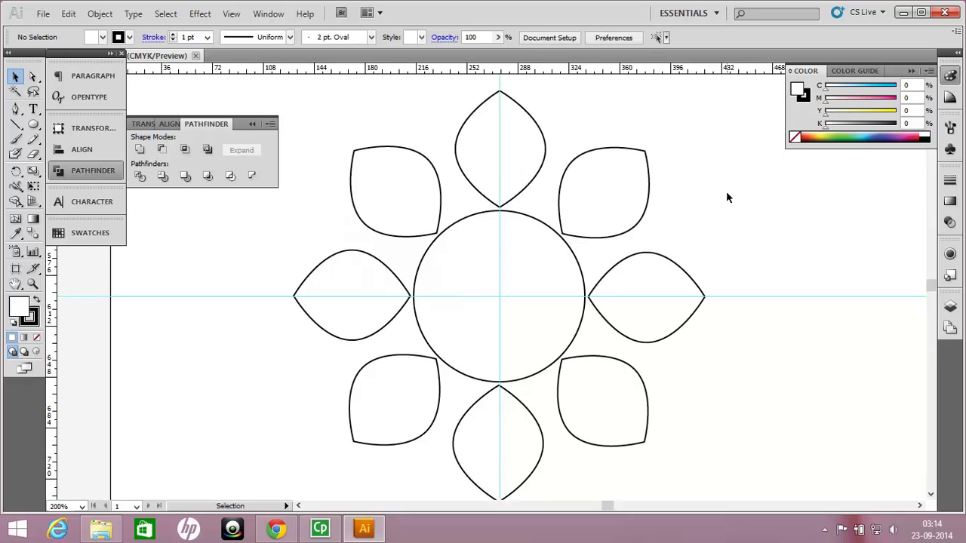
pyautogui.scroll(2, 726, 191)
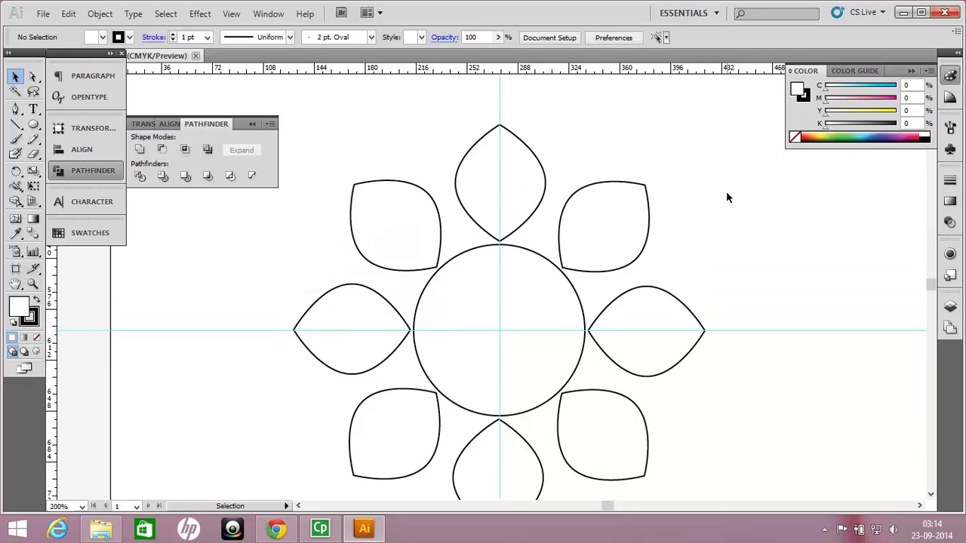
pyautogui.scroll(-1, 726, 195)
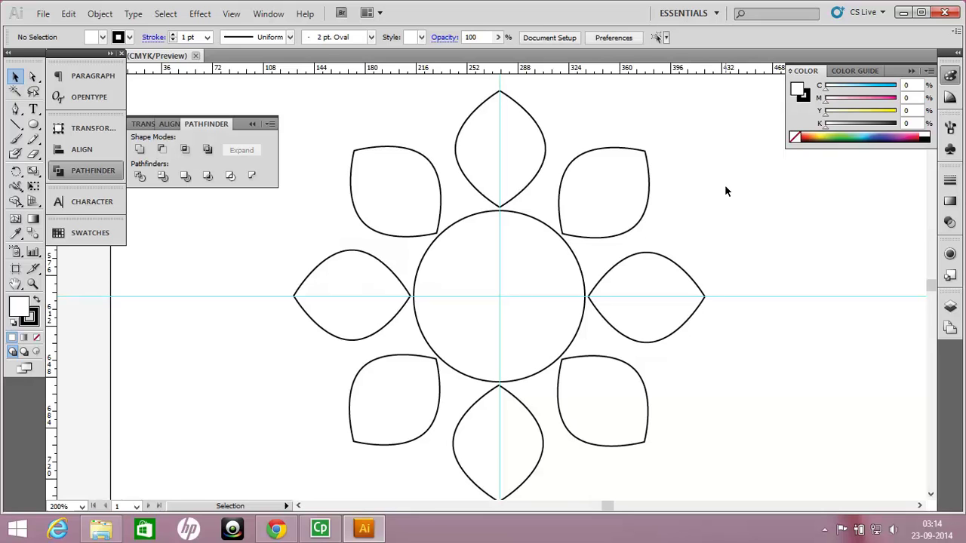
pyautogui.scroll(2, 654, 155)
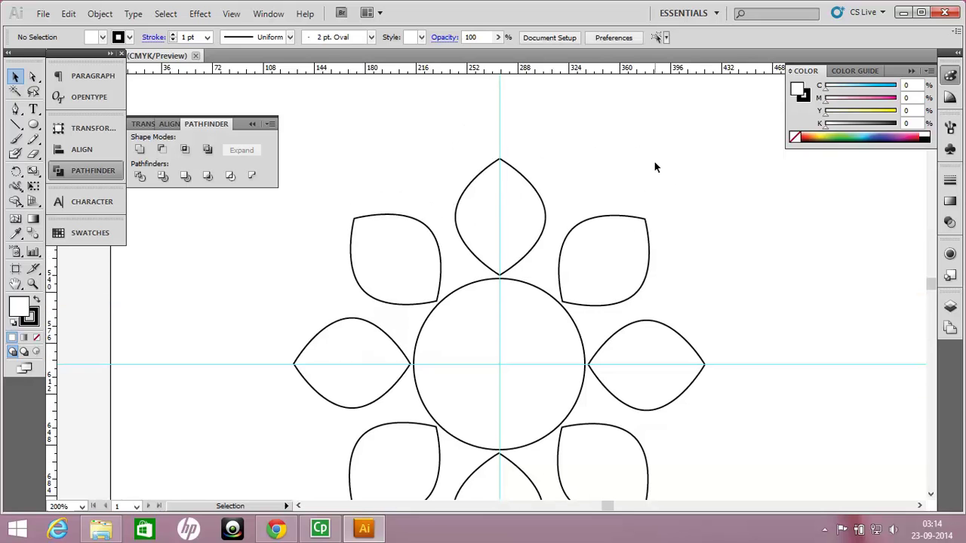
pyautogui.hotkey('ctrl', 'space')
pyautogui.moveTo(445, 160); pyautogui.dragTo(580, 304)
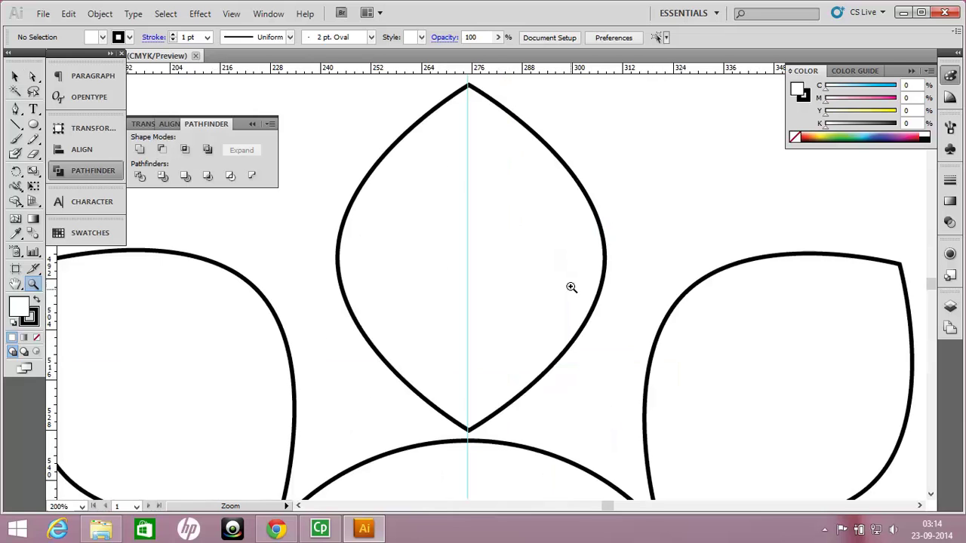
pyautogui.click(576, 177)
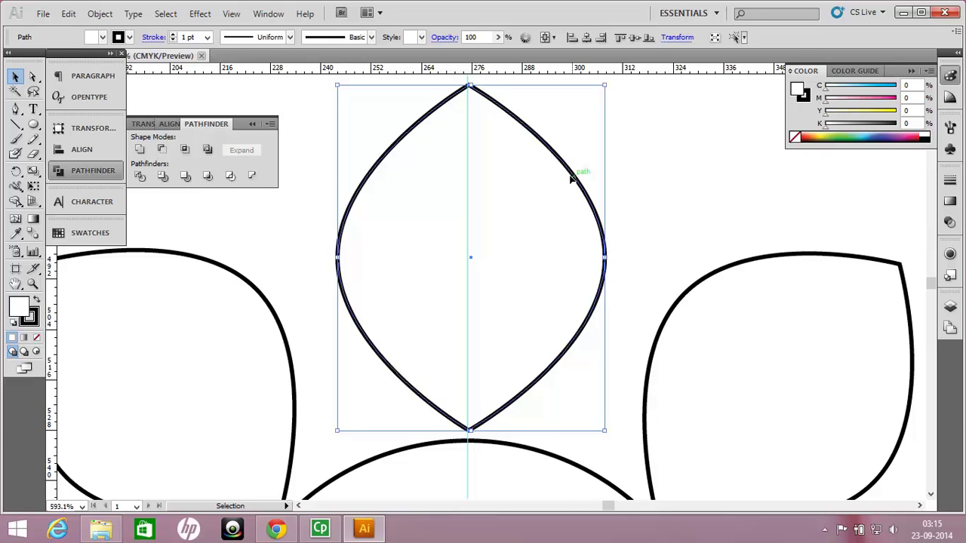
# Step: Fill the top petal with the cyan-blue swatch (C 70, M 15) and set its stroke to None
pyautogui.click(97, 43)
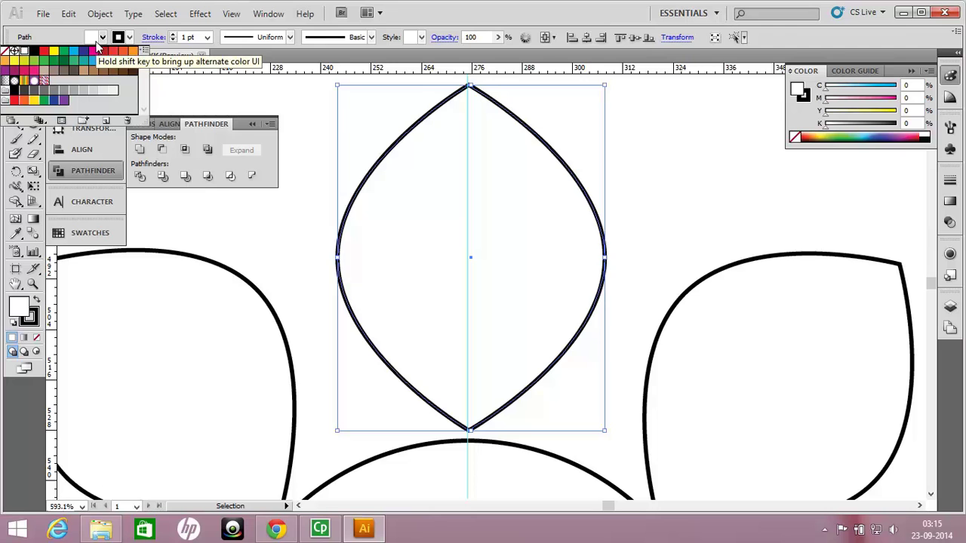
pyautogui.click(92, 60)
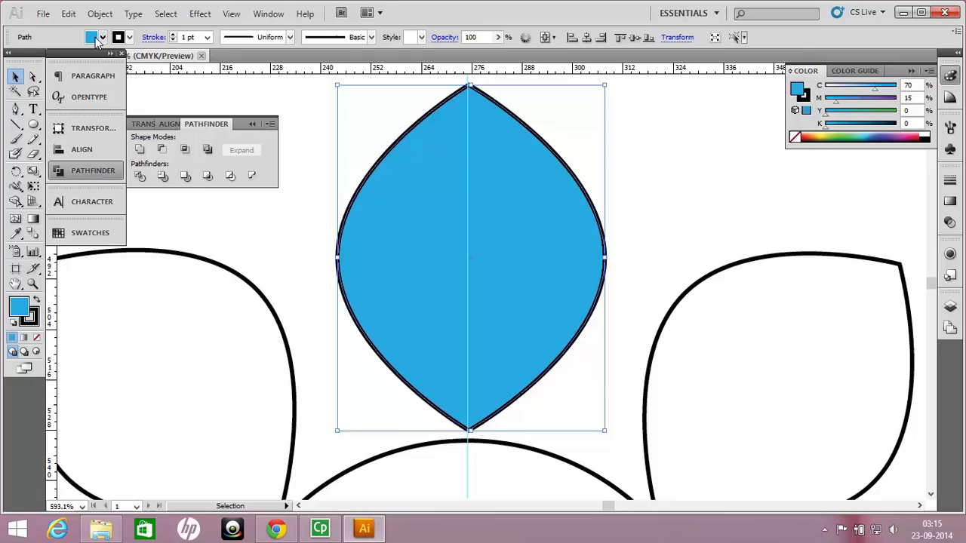
pyautogui.click(5, 50)
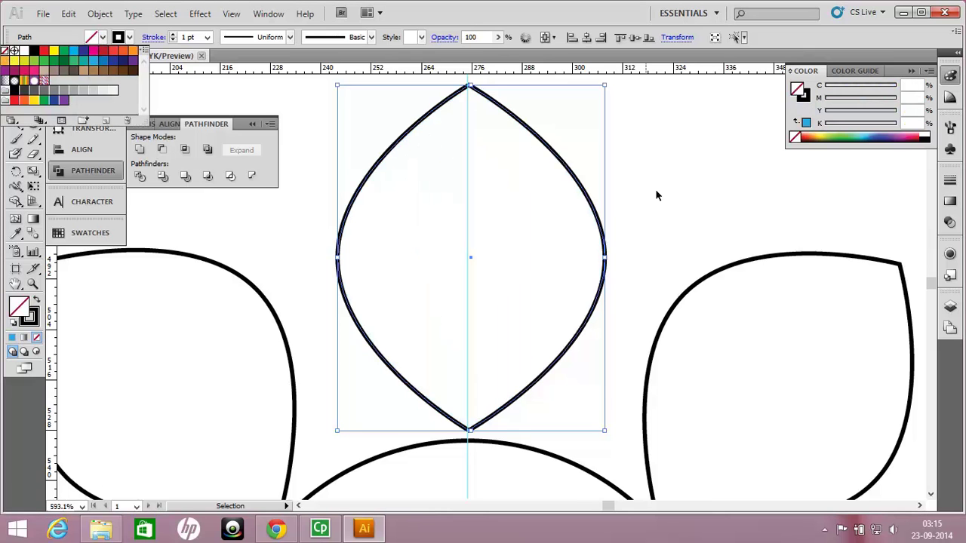
pyautogui.hotkey('ctrl', 'z')
pyautogui.click(119, 41)
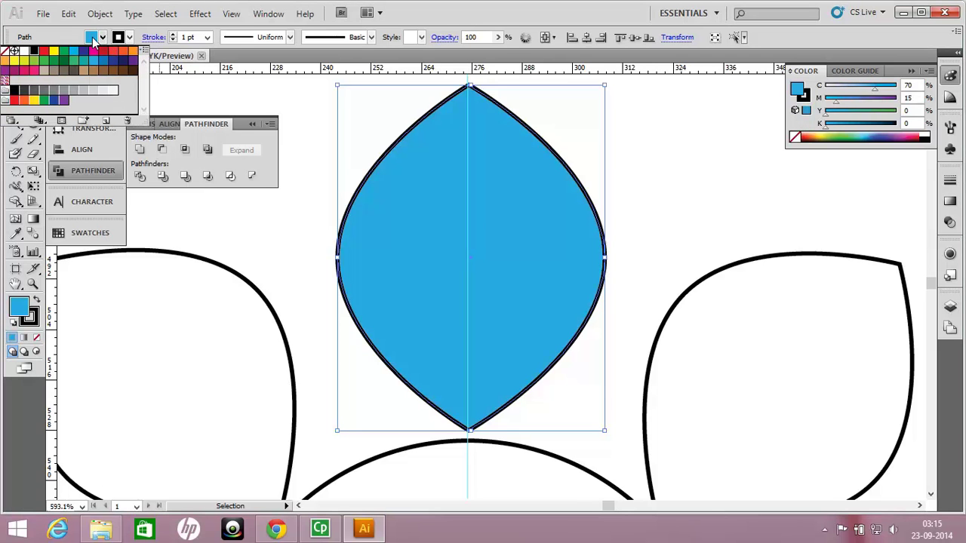
pyautogui.click(6, 50)
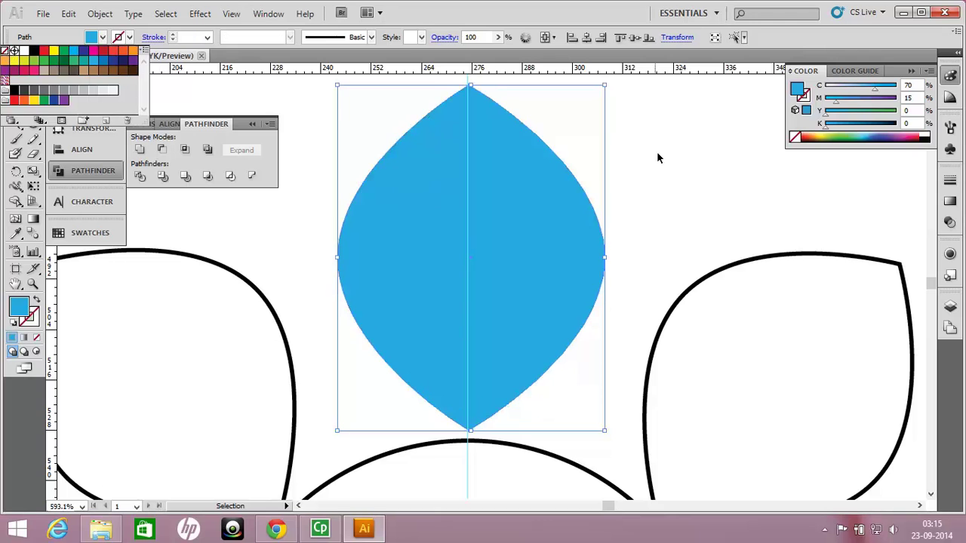
# Step: Apply a linear gradient to the petal and set its end stop to deep blue in RGB
pyautogui.press('g')
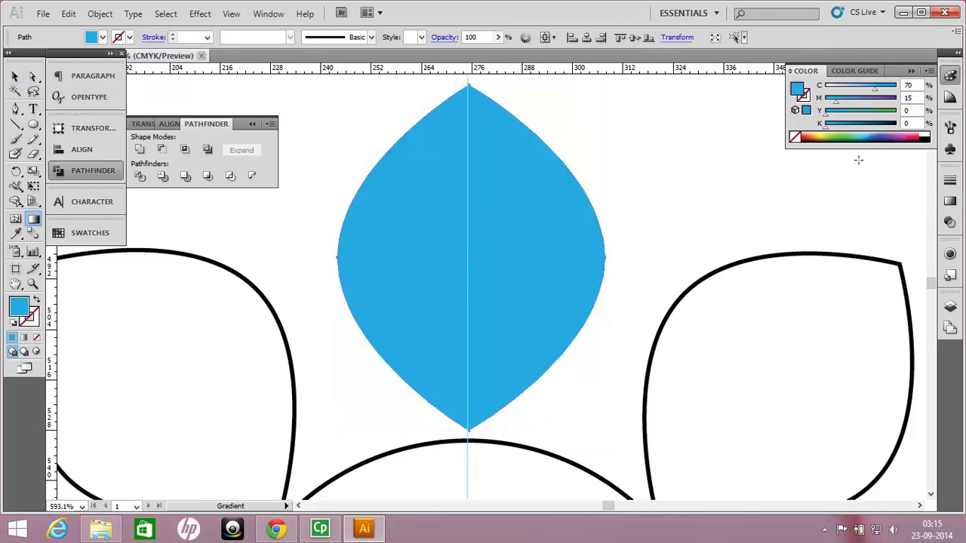
pyautogui.click(950, 200)
pyautogui.click(838, 253)
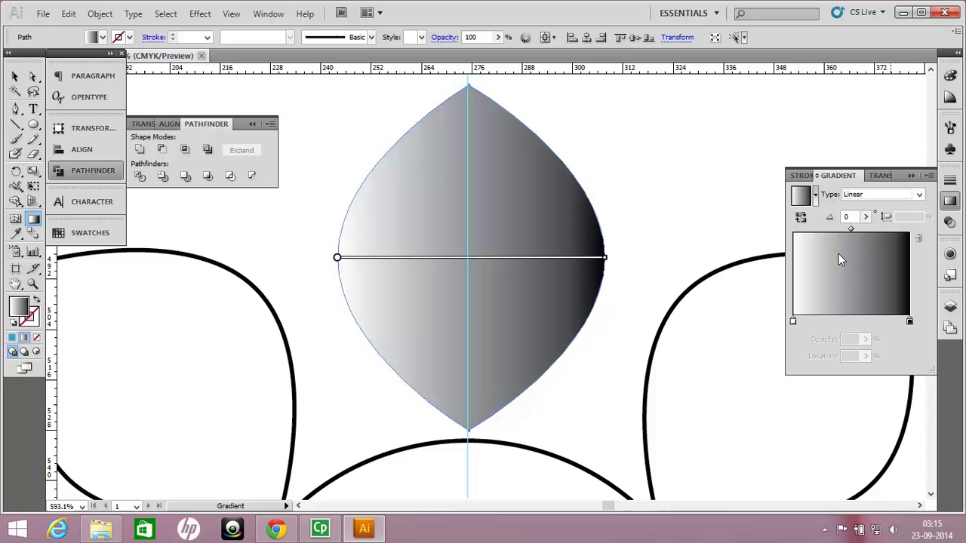
pyautogui.click(910, 323)
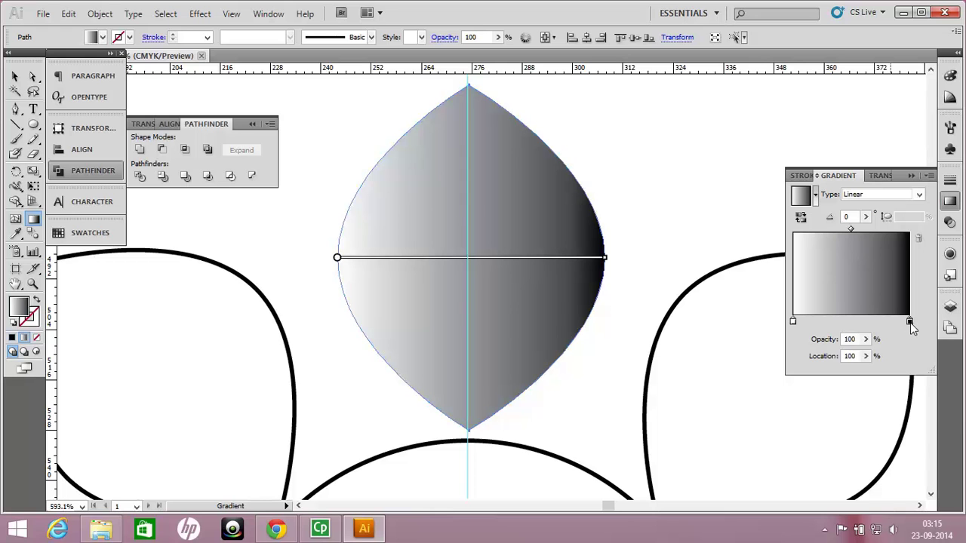
pyautogui.doubleClick(909, 322)
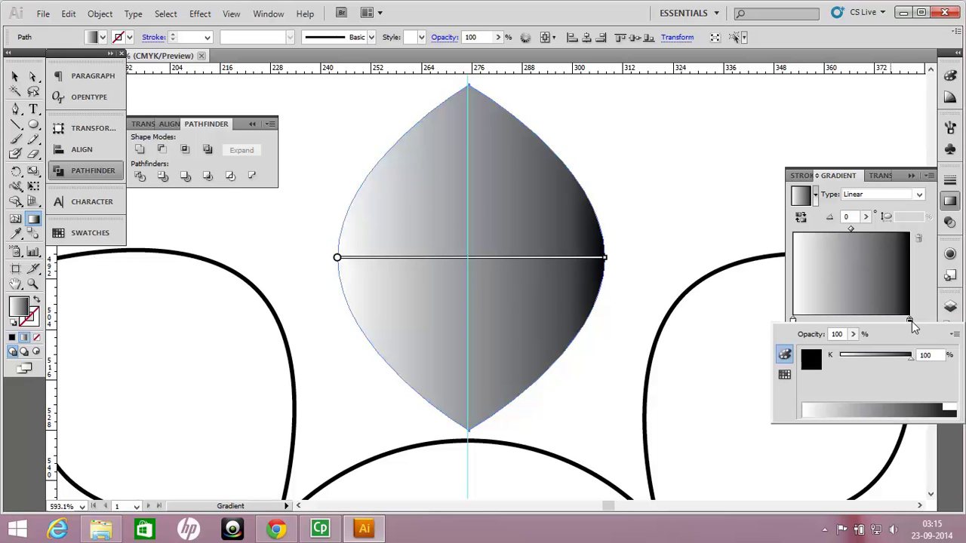
pyautogui.click(956, 334)
pyautogui.click(911, 367)
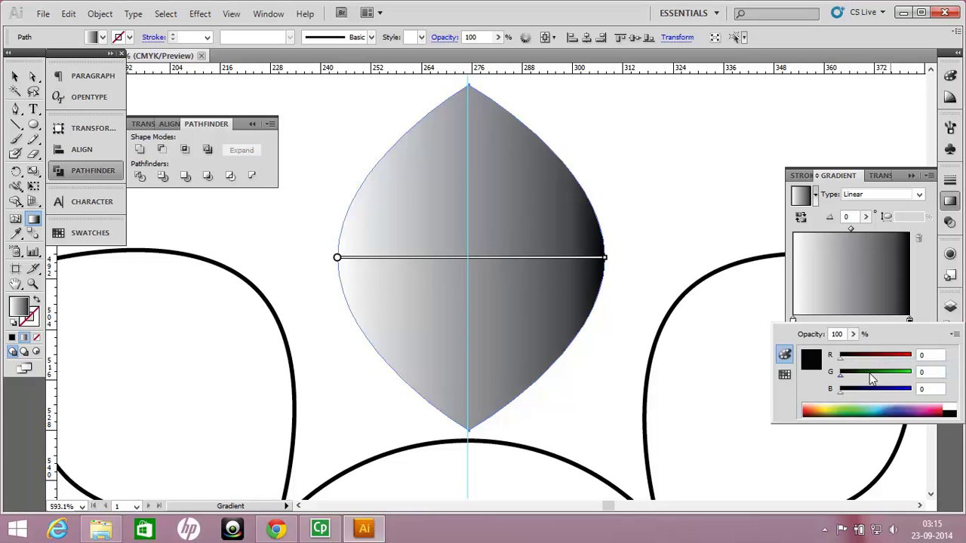
pyautogui.moveTo(846, 392); pyautogui.dragTo(902, 392)
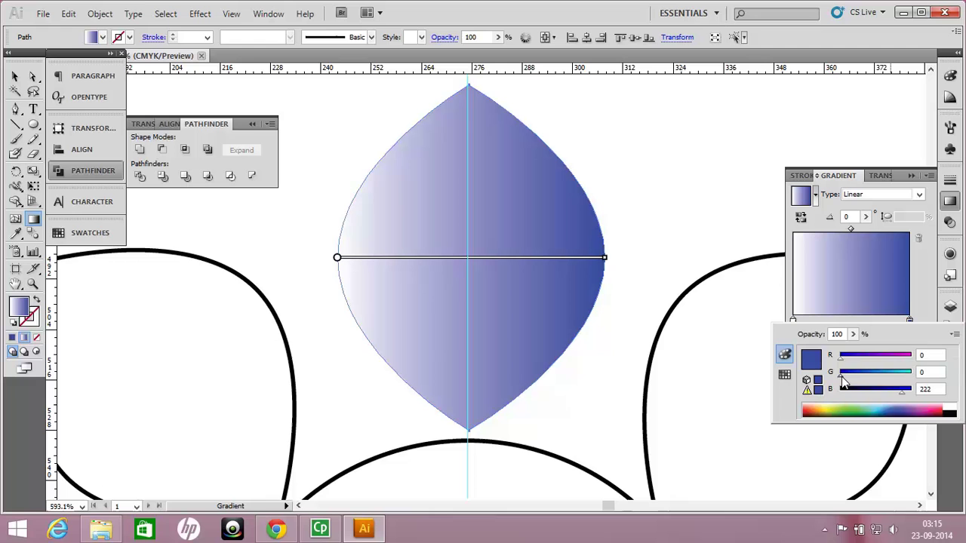
pyautogui.moveTo(845, 377); pyautogui.dragTo(866, 361)
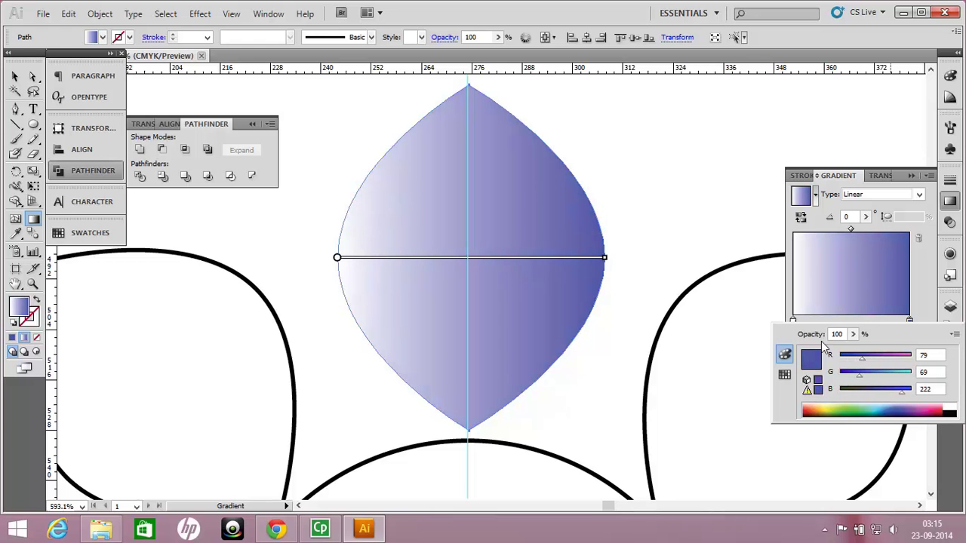
pyautogui.click(793, 323)
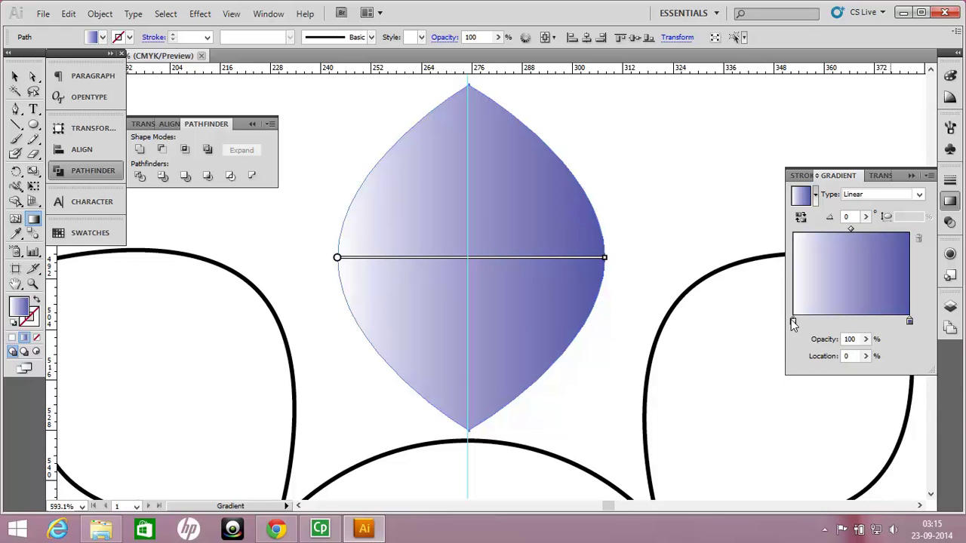
# Step: Set the left gradient stop to purple (R 152, G 85, B 162) from the RGB spectrum
pyautogui.doubleClick(794, 323)
pyautogui.click(955, 332)
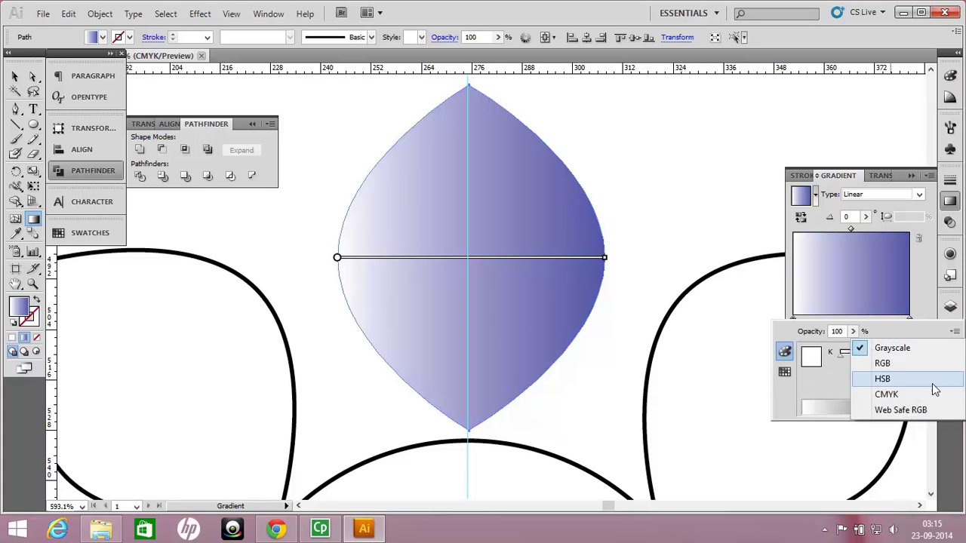
pyautogui.click(916, 366)
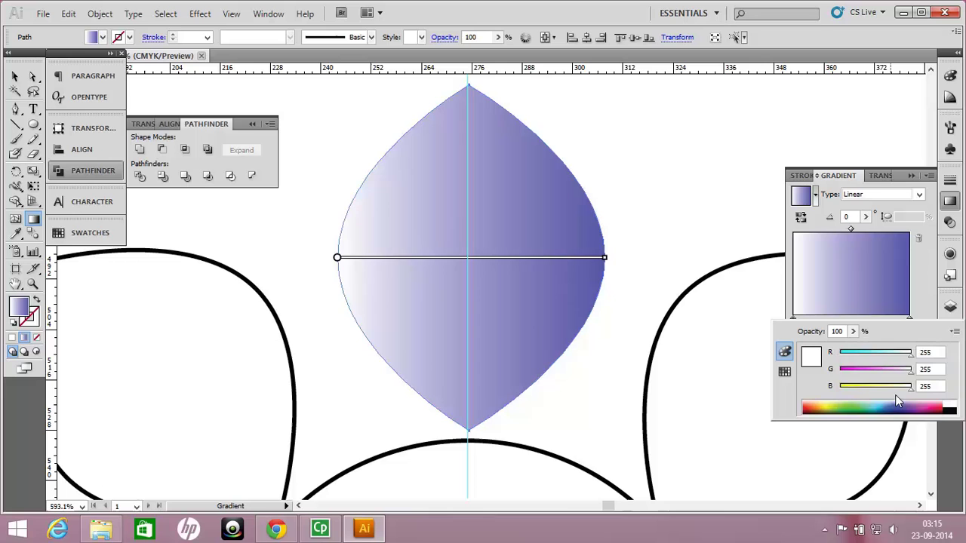
pyautogui.click(892, 406)
pyautogui.click(899, 407)
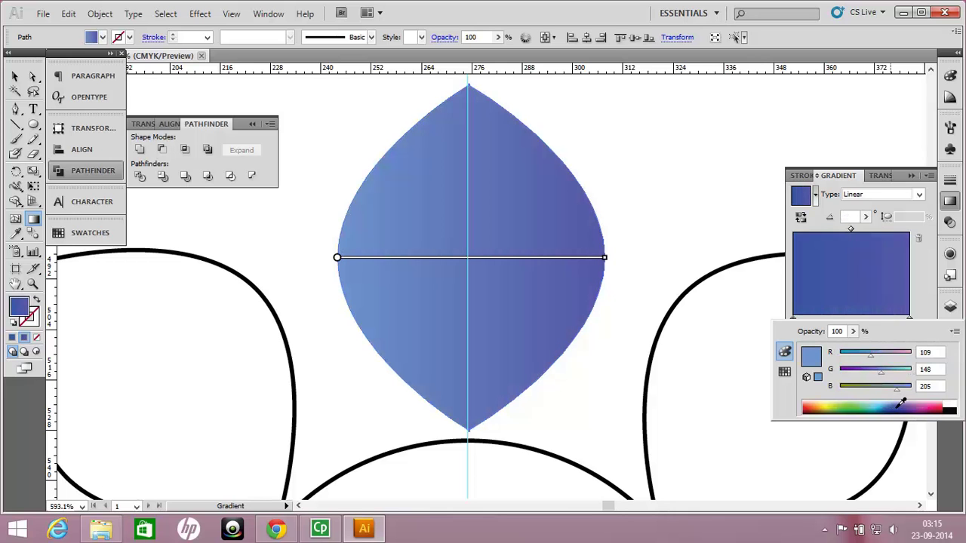
pyautogui.click(906, 405)
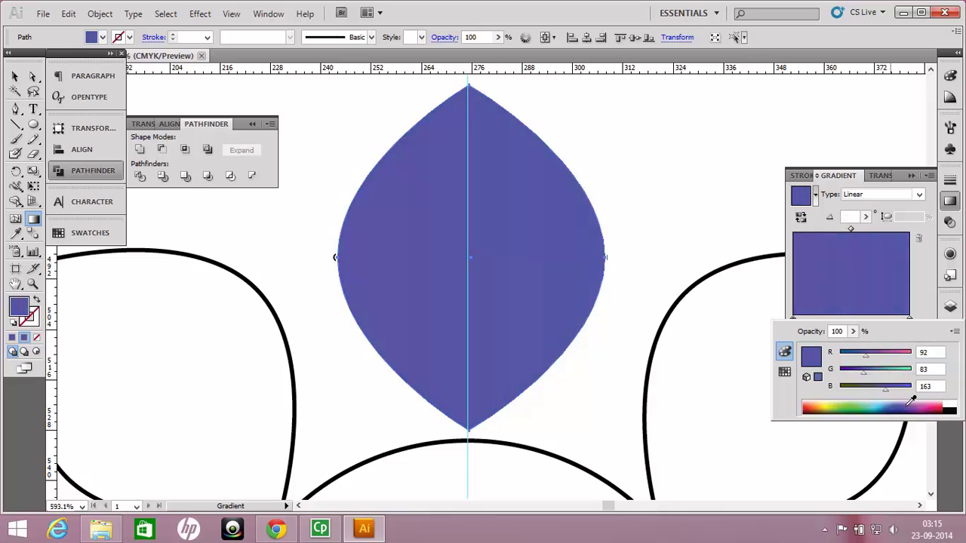
pyautogui.click(914, 402)
pyautogui.click(921, 401)
pyautogui.click(921, 401)
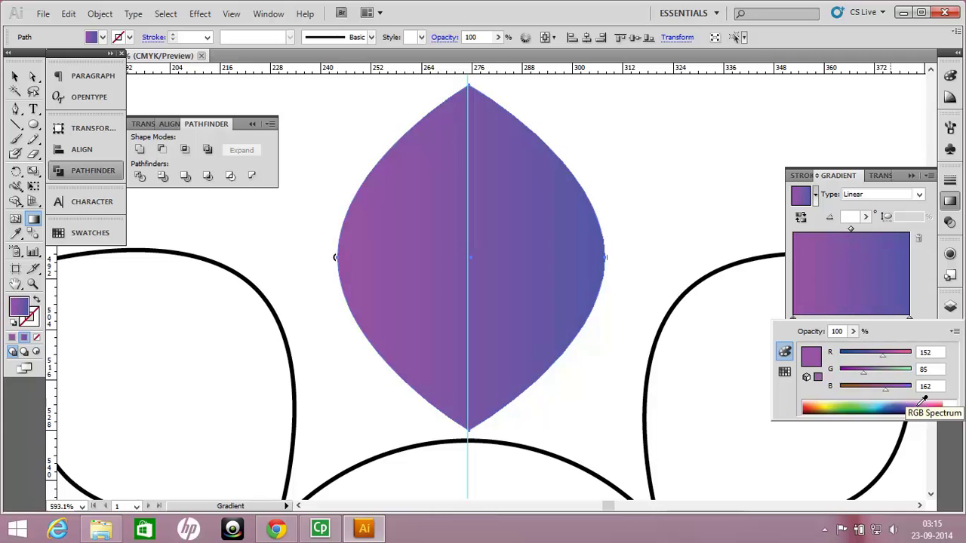
# Step: Zoom out to 150% to see the whole flower
pyautogui.press('v')
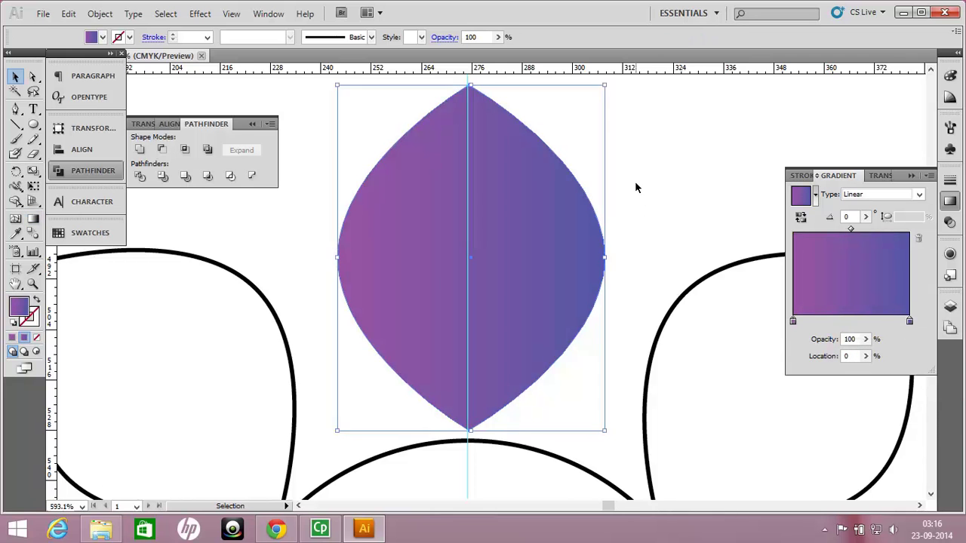
pyautogui.click(635, 181)
pyautogui.scroll(1, 635, 181)
pyautogui.scroll(-2, 634, 181)
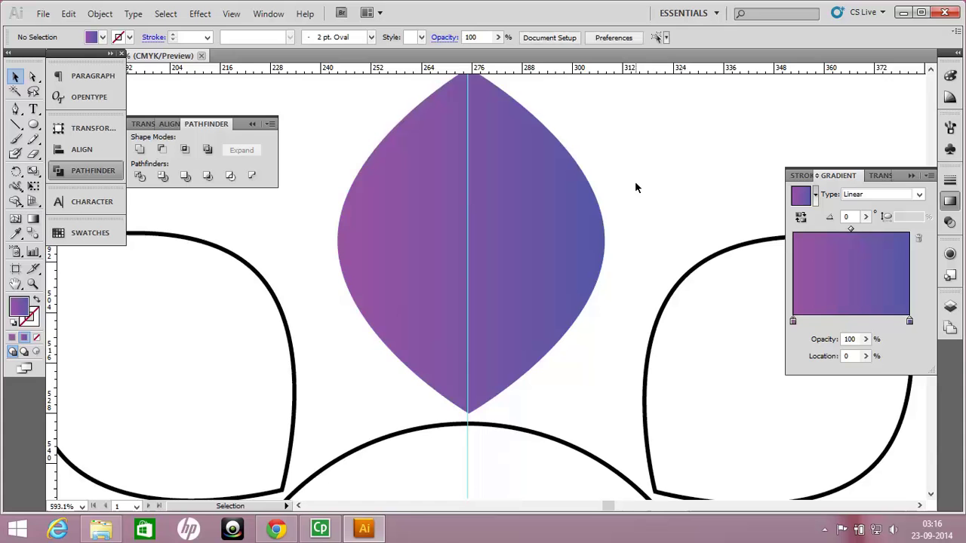
pyautogui.hotkey('ctrl', '-')
pyautogui.hotkey('ctrl', '-')
pyautogui.hotkey('ctrl', '-')
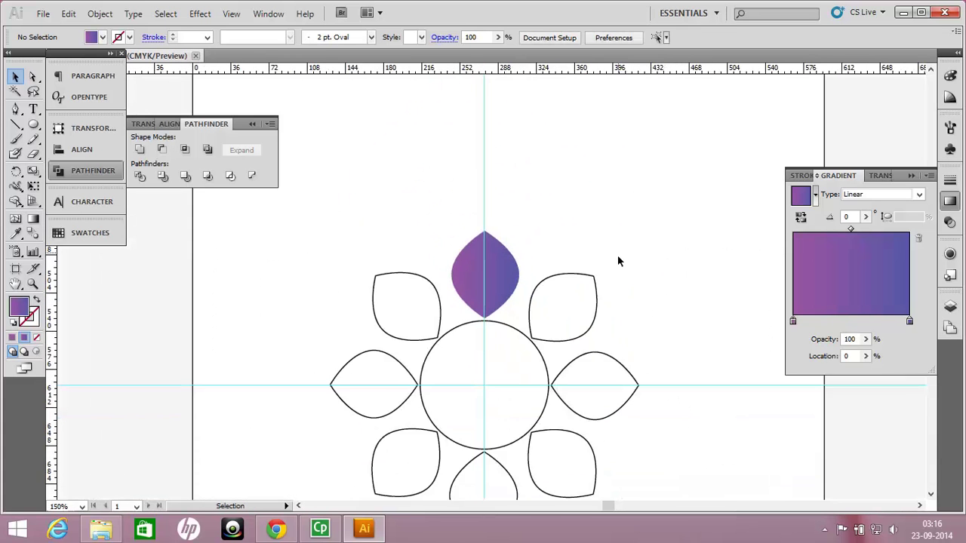
pyautogui.scroll(-1, 617, 255)
pyautogui.hotkey('ctrl', '-')
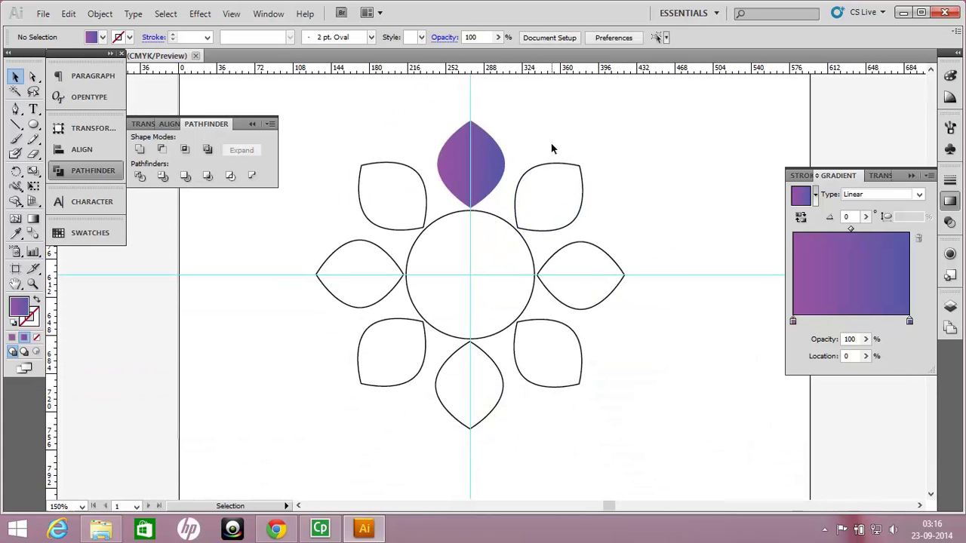
# Step: Select the seven other petals and eyedropper the top petal's purple-to-blue gradient onto them
pyautogui.moveTo(553, 147); pyautogui.dragTo(629, 395)
pyautogui.keyDown('shift'); pyautogui.click(390, 365); pyautogui.keyUp('shift')
pyautogui.keyDown('shift'); pyautogui.click(459, 409); pyautogui.keyUp('shift')
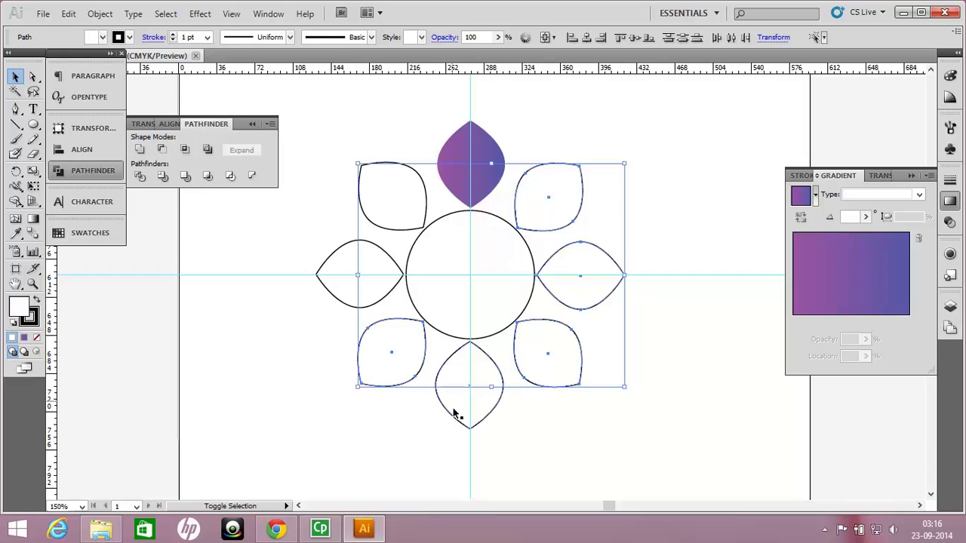
pyautogui.keyDown('shift'); pyautogui.click(329, 264); pyautogui.keyUp('shift')
pyautogui.keyDown('shift'); pyautogui.click(360, 193); pyautogui.keyUp('shift')
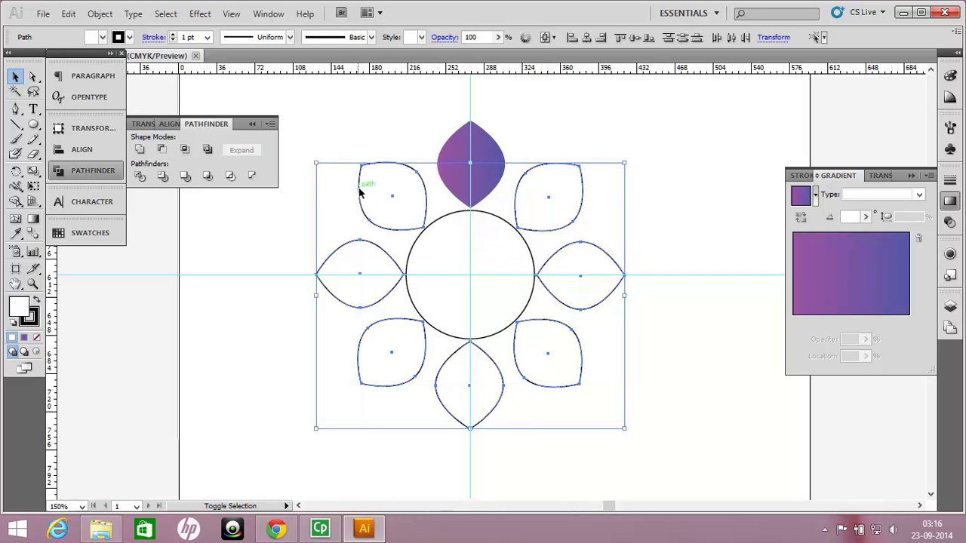
pyautogui.press('i')
pyautogui.click(480, 149)
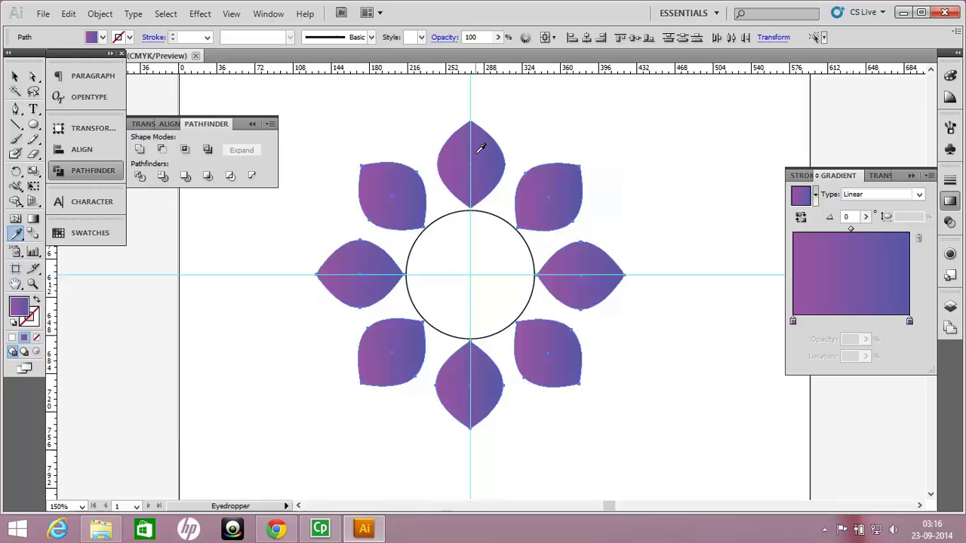
pyautogui.press('v')
pyautogui.click(589, 140)
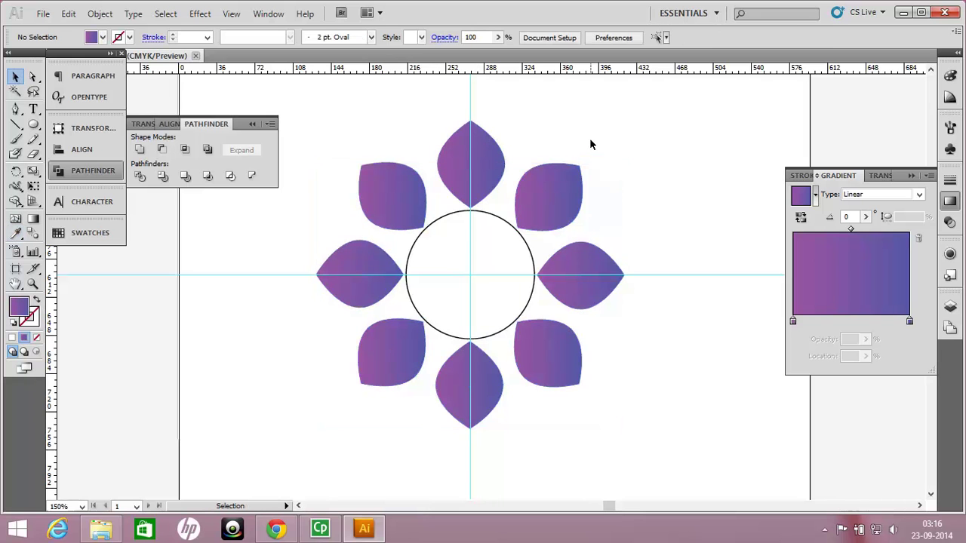
# Step: Eyedrop a petal's purple gradient onto the centre circle
pyautogui.press('d')
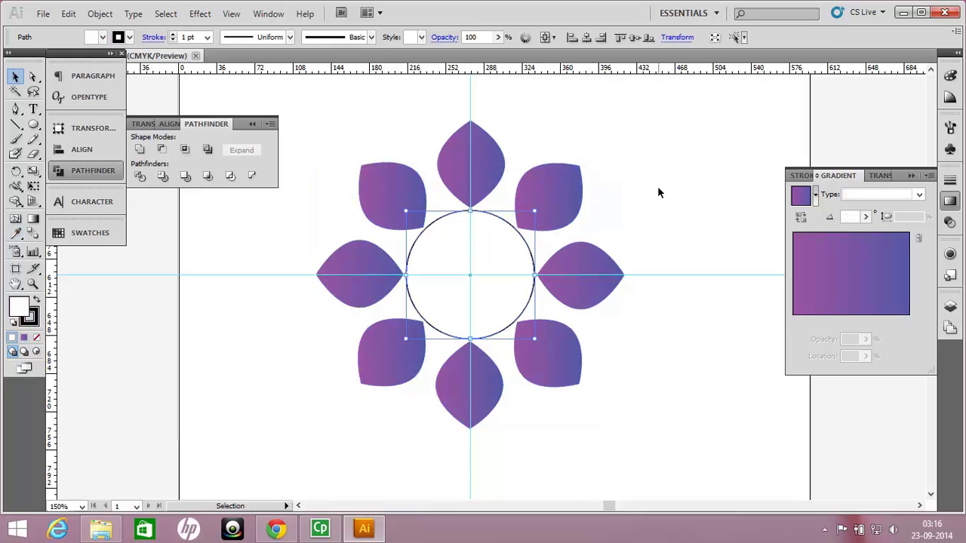
pyautogui.click(503, 223)
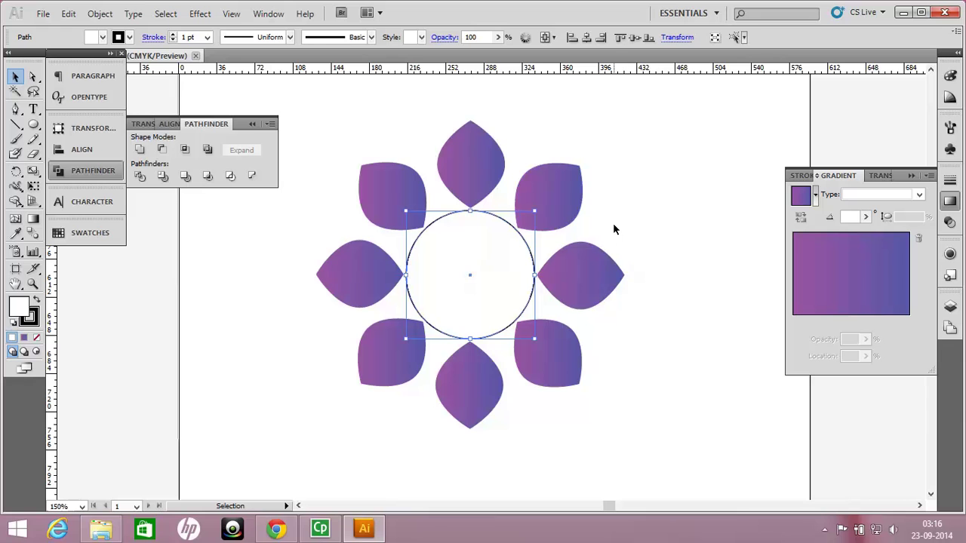
pyautogui.press('i')
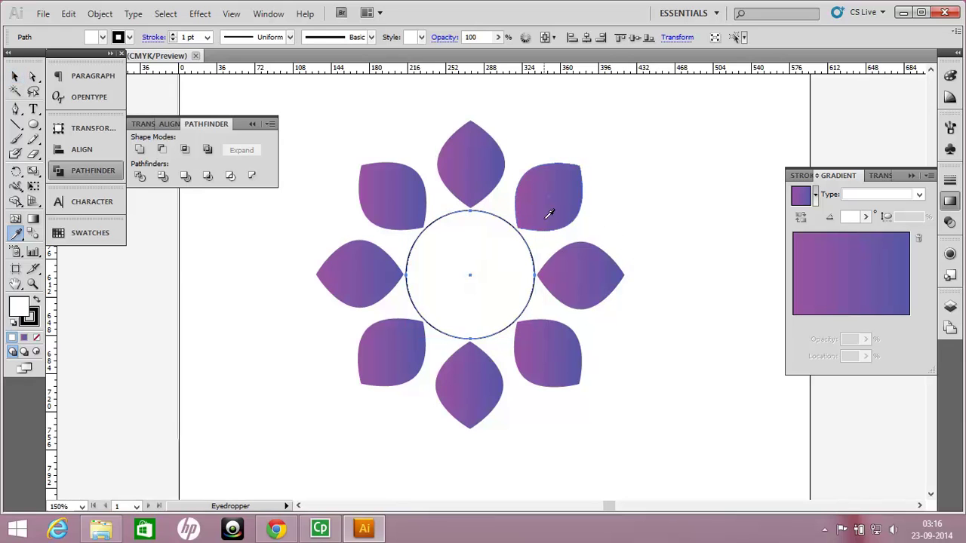
pyautogui.click(530, 201)
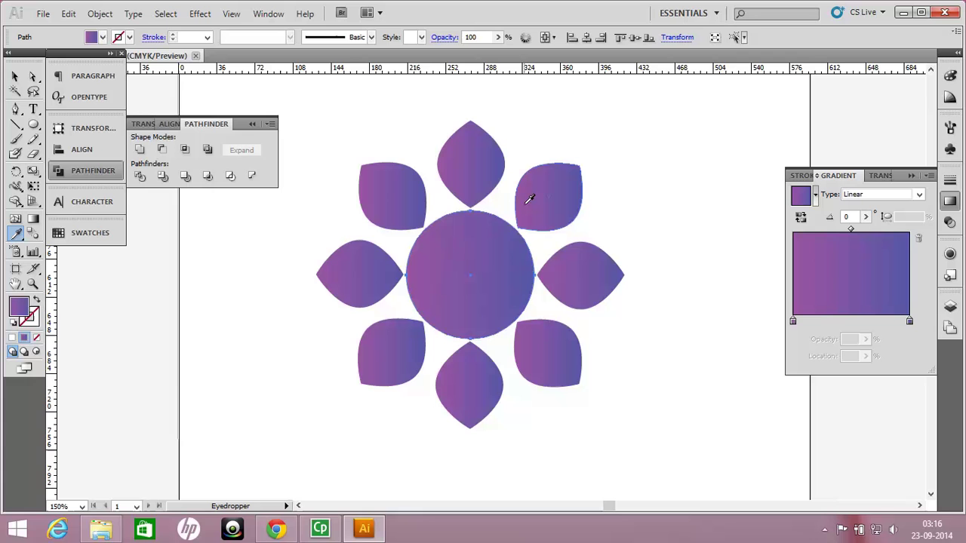
pyautogui.press('v')
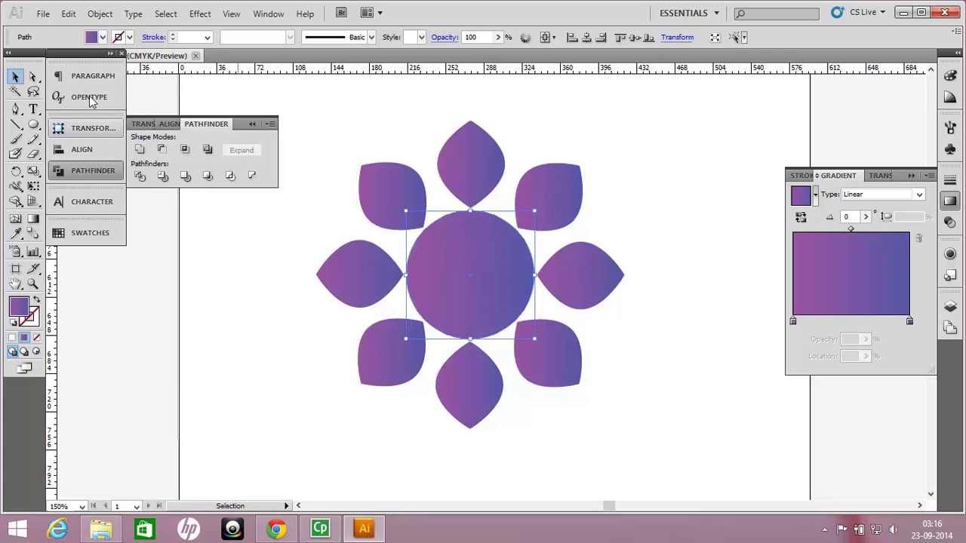
pyautogui.click(96, 38)
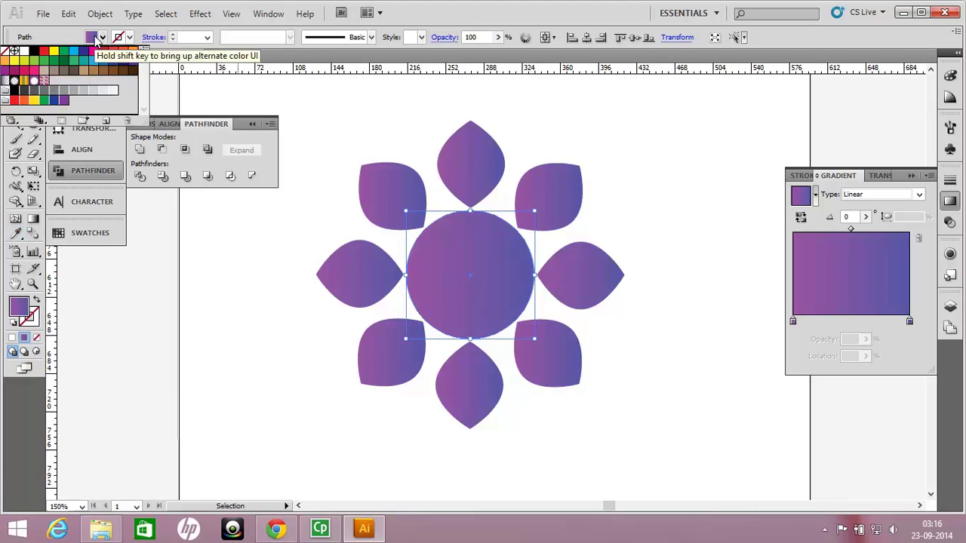
pyautogui.click(485, 274)
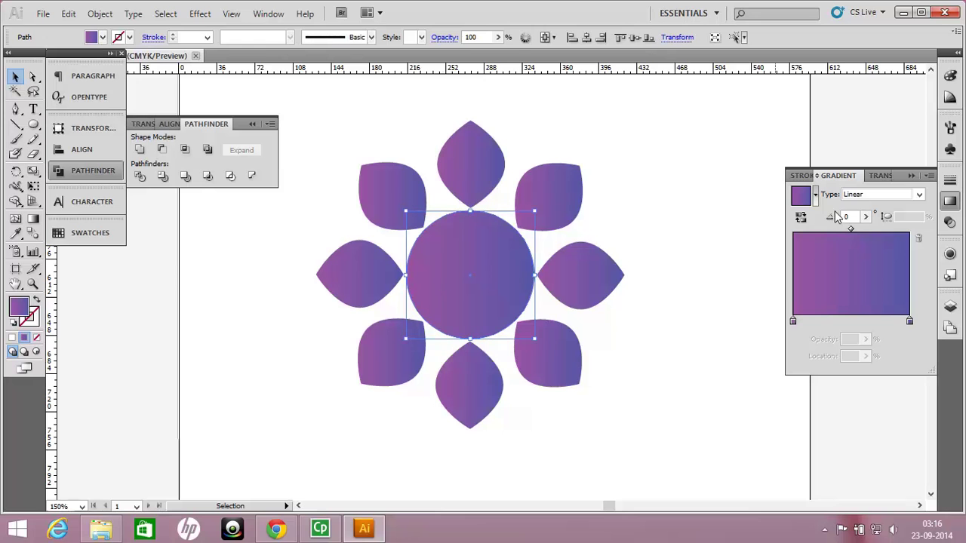
# Step: Change the circle's gradient type to Radial
pyautogui.click(868, 194)
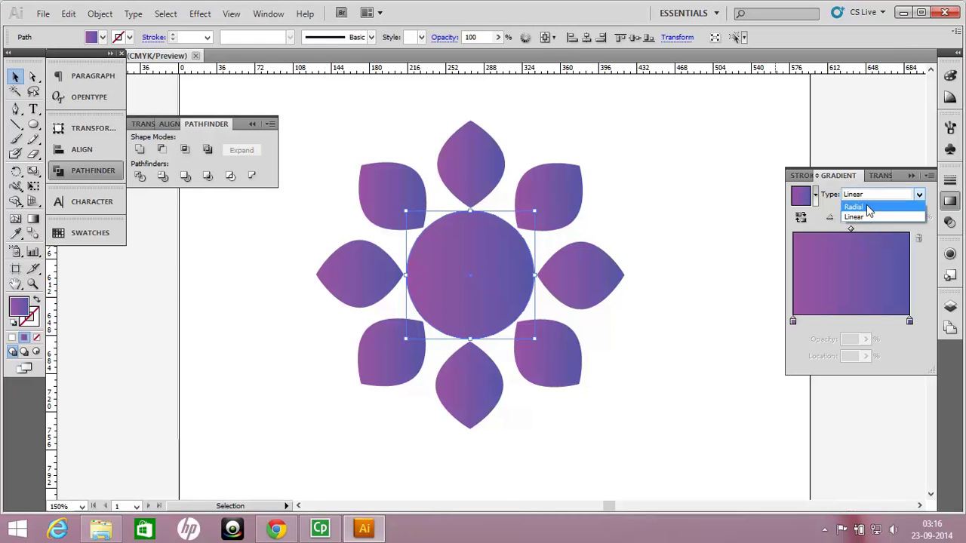
pyautogui.click(866, 204)
pyautogui.click(689, 201)
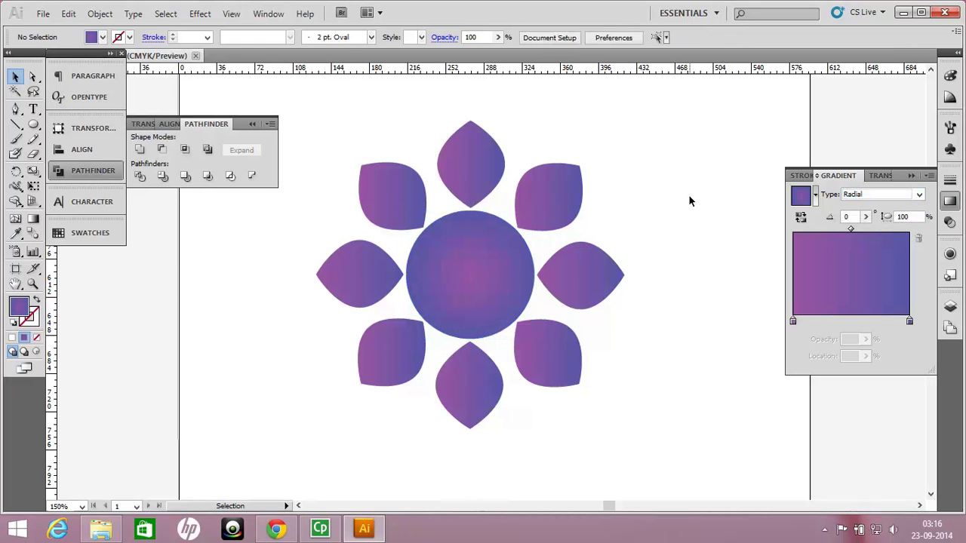
pyautogui.click(475, 293)
# Step: Recolour the gradient stops: teal-green outer stop, purple-blue inner stop
pyautogui.doubleClick(909, 322)
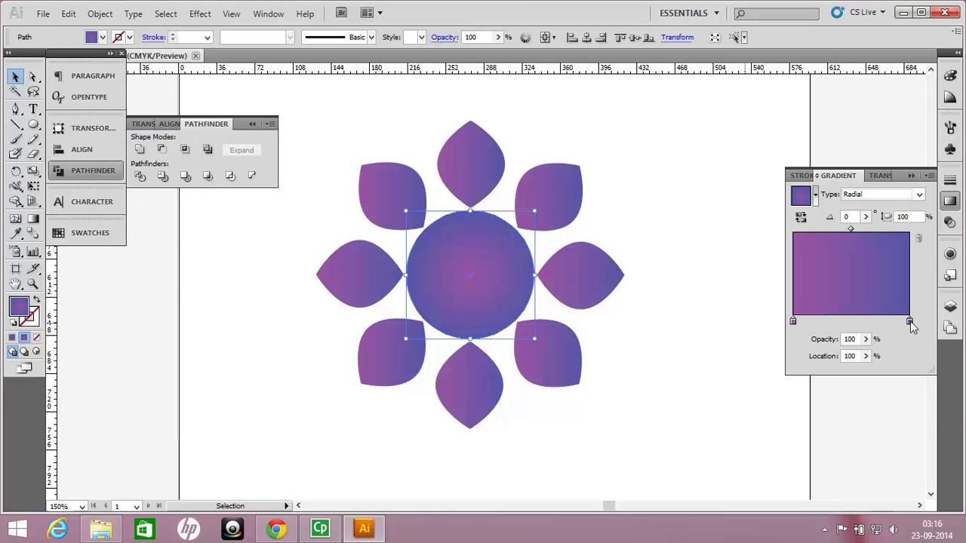
pyautogui.moveTo(877, 376); pyautogui.dragTo(898, 376)
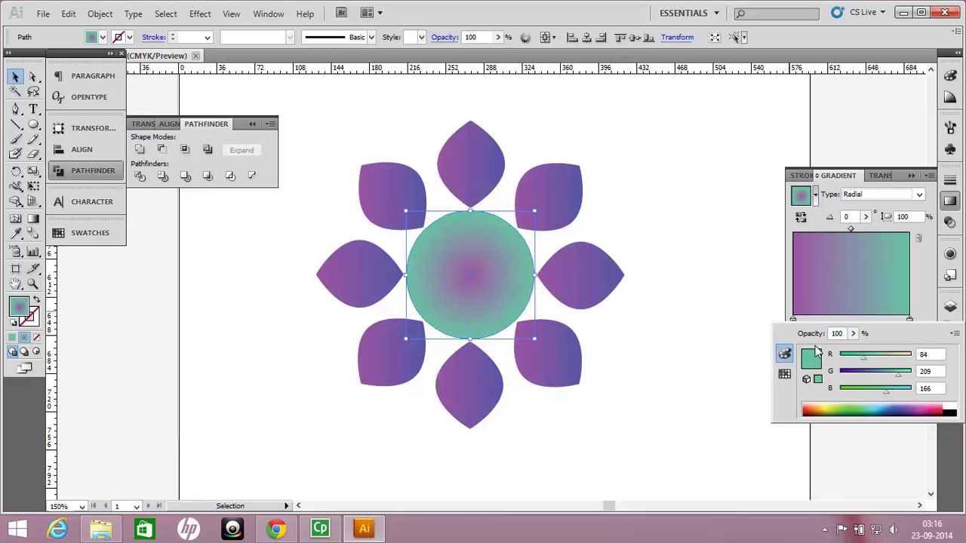
pyautogui.click(794, 323)
pyautogui.doubleClick(794, 323)
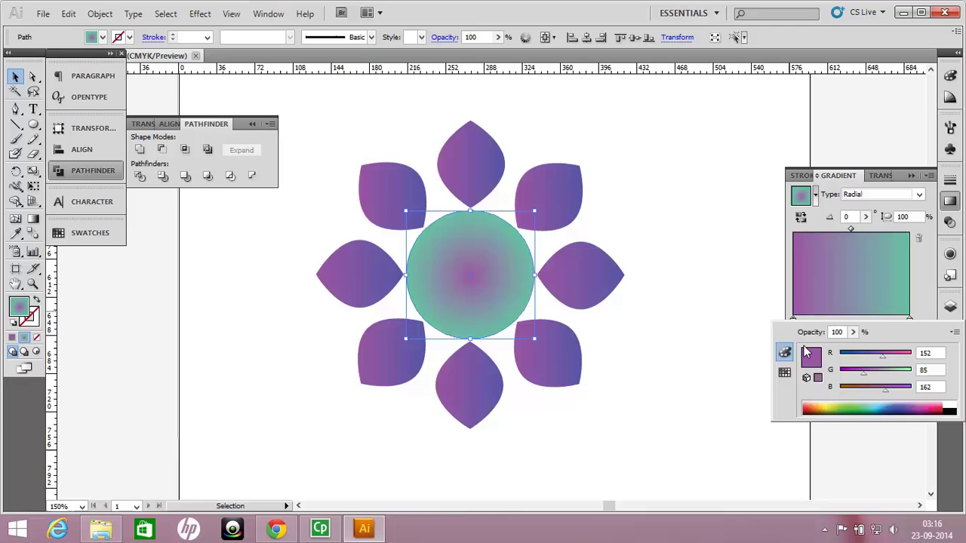
pyautogui.moveTo(896, 389); pyautogui.dragTo(878, 376)
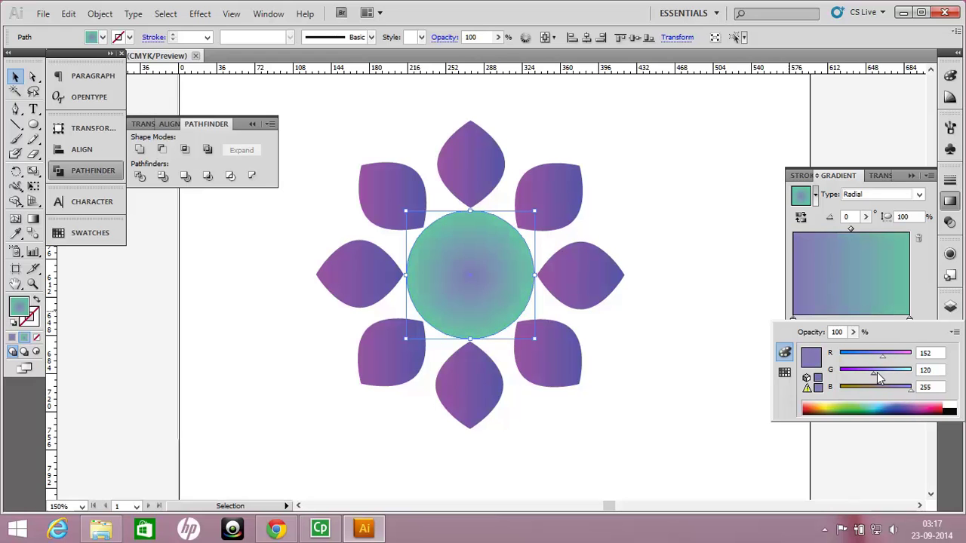
pyautogui.click(740, 366)
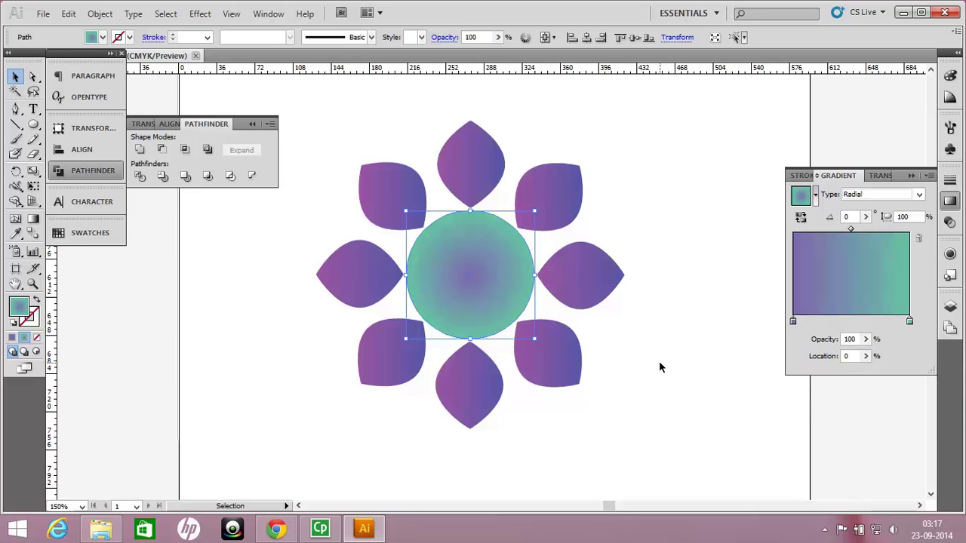
pyautogui.click(658, 366)
# Step: Hide the panels and zoom in to about 268% to inspect the coloured flower
pyautogui.press('space')
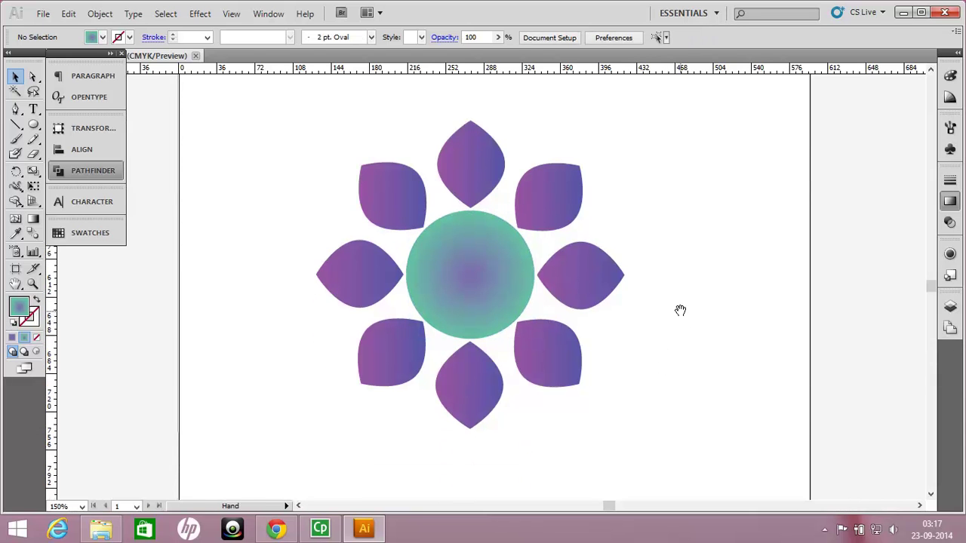
pyautogui.press('Tab')
pyautogui.moveTo(299, 149); pyautogui.dragTo(588, 388)
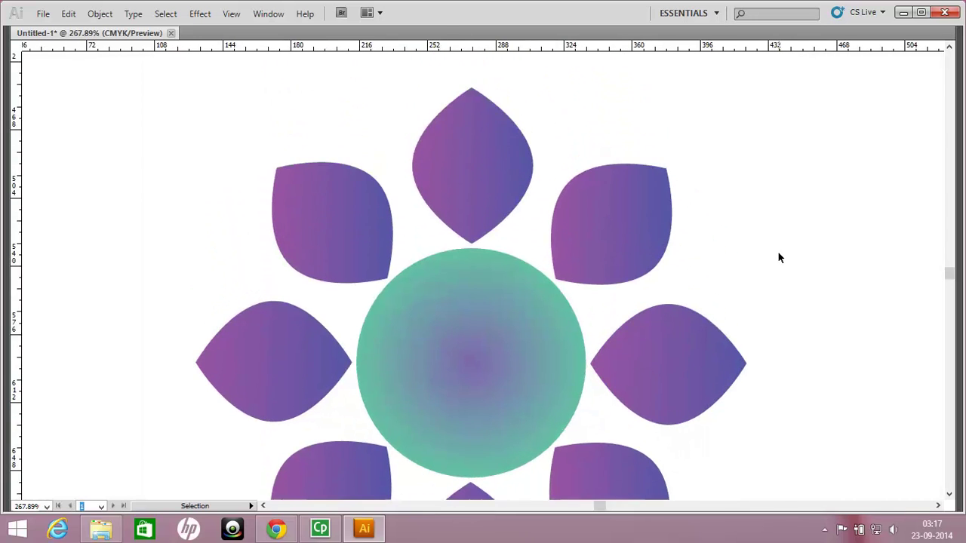
pyautogui.scroll(-2, 779, 258)
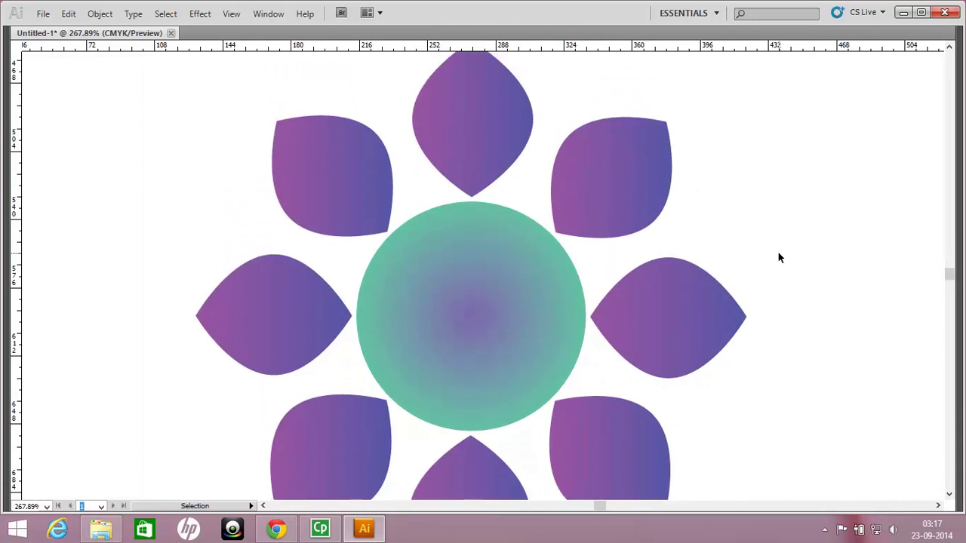
pyautogui.scroll(-2, 780, 257)
pyautogui.scroll(1, 779, 258)
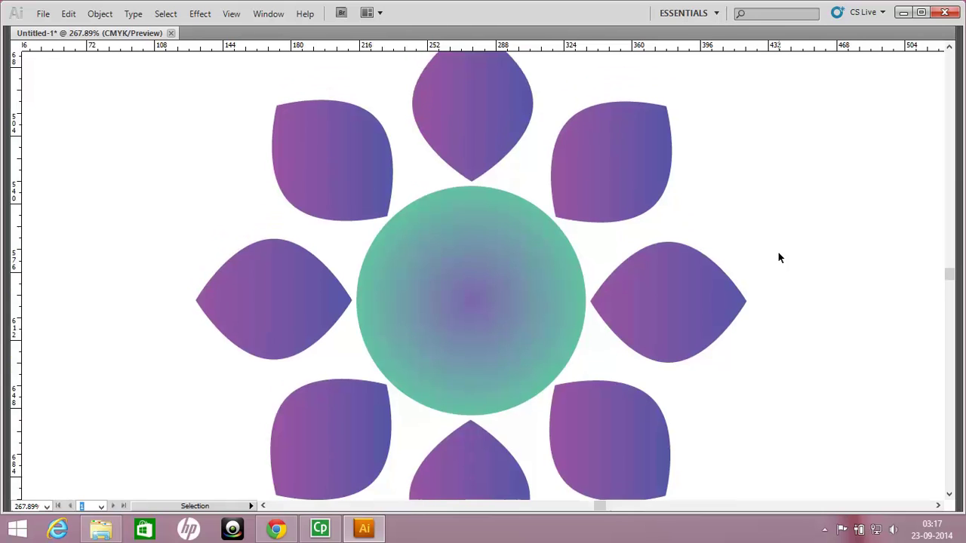
pyautogui.scroll(2, 780, 257)
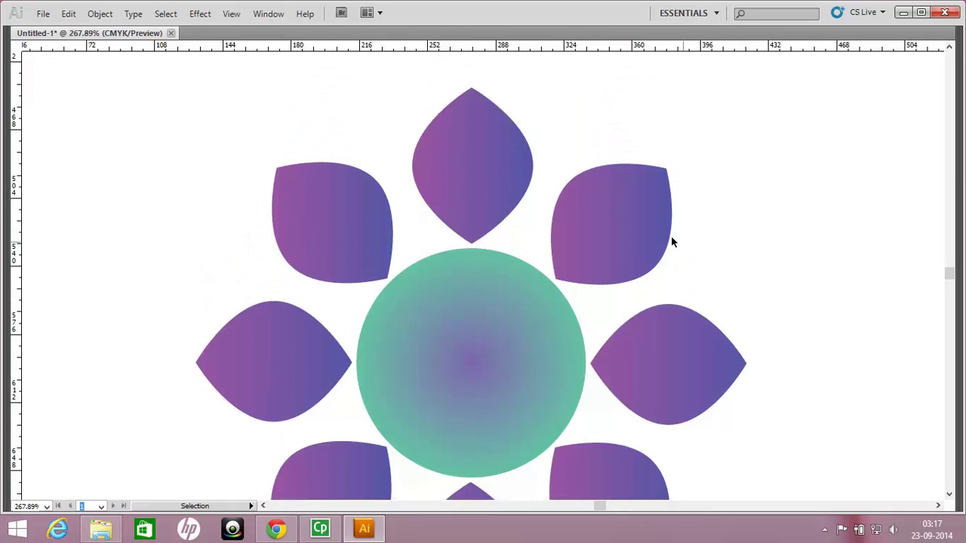
# Step: Zoom out to show the whole flower and select all its petals and centre circle
pyautogui.click(643, 238)
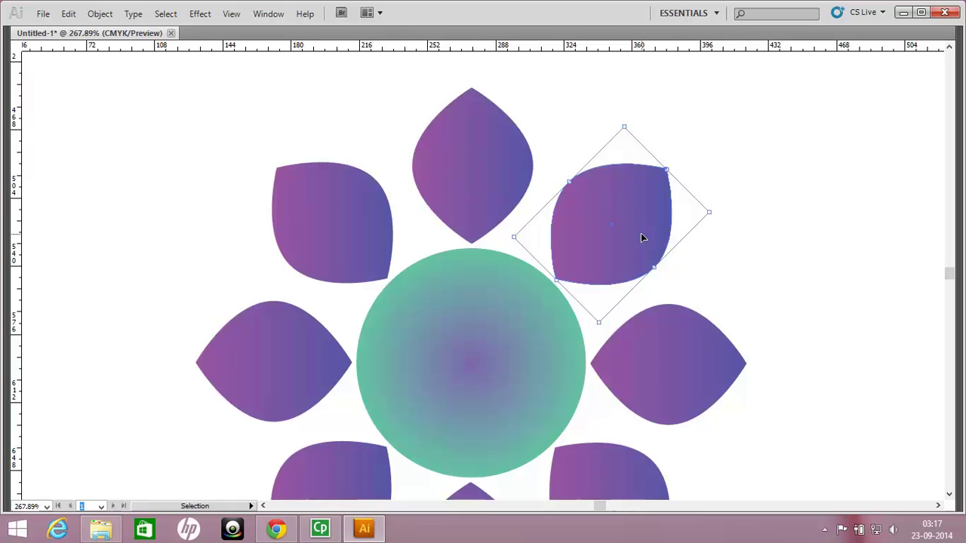
pyautogui.hotkey('ctrl', '-')
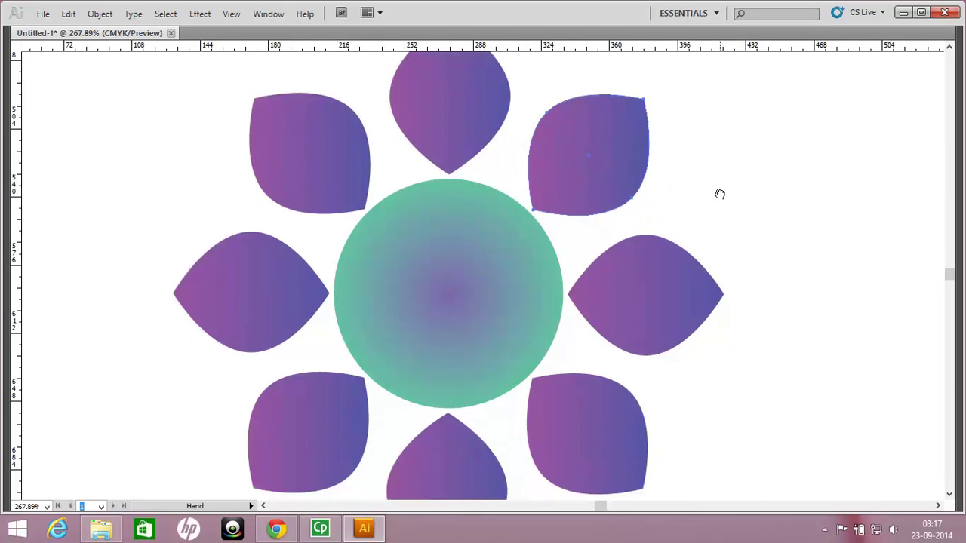
pyautogui.press('a')
pyautogui.hotkey('ctrl', '-')
pyautogui.press('v')
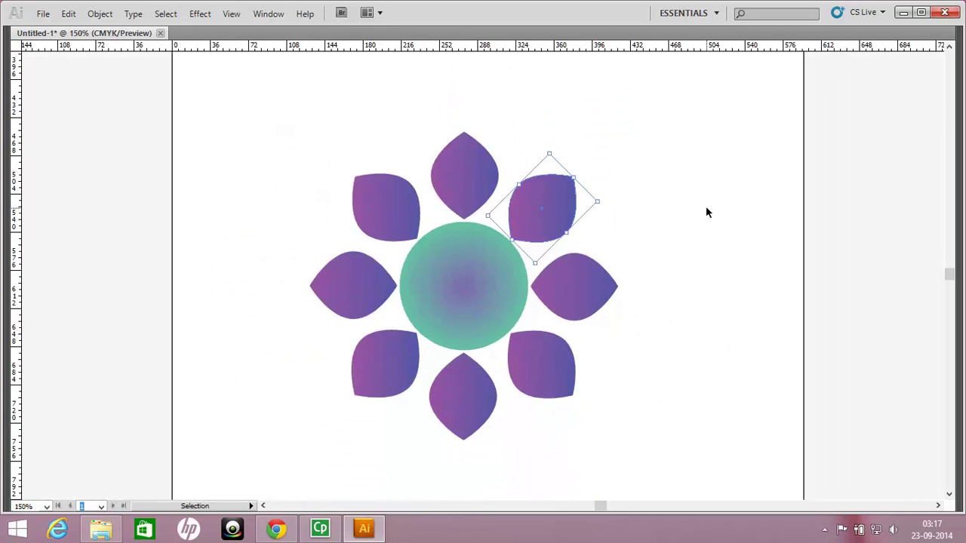
pyautogui.click(705, 206)
pyautogui.hotkey('ctrl', 'a')
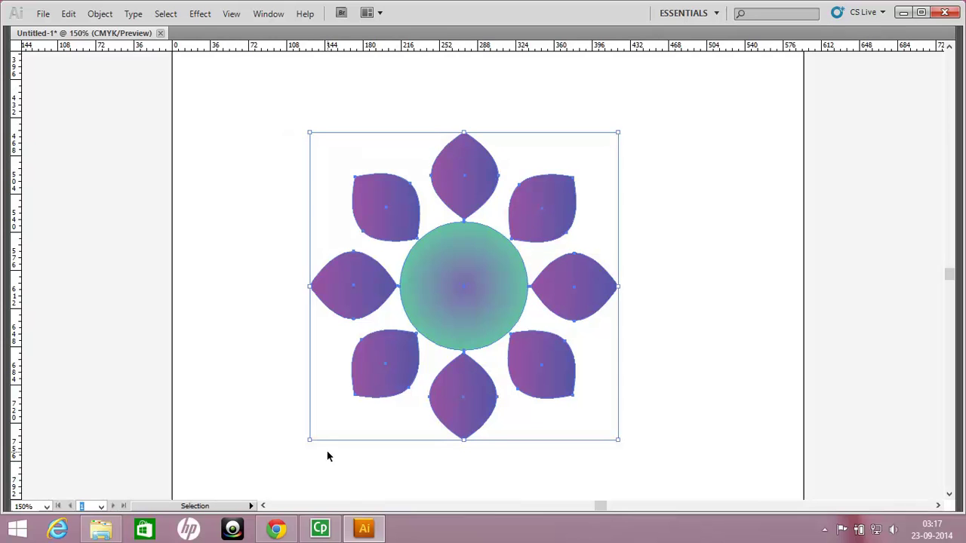
# Step: Show the guides and rotate the whole flower about 22° around its centre
pyautogui.hotkey('ctrl', ';')
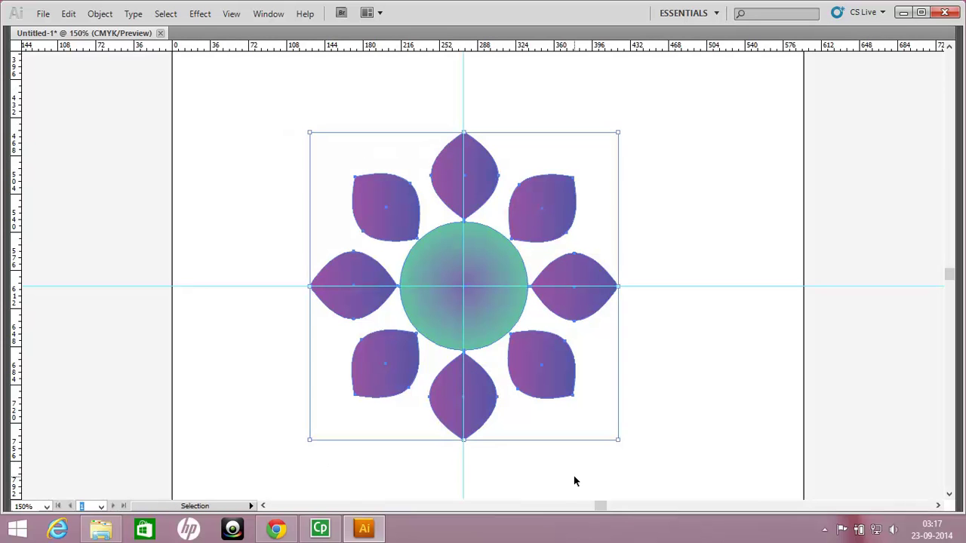
pyautogui.click(573, 476)
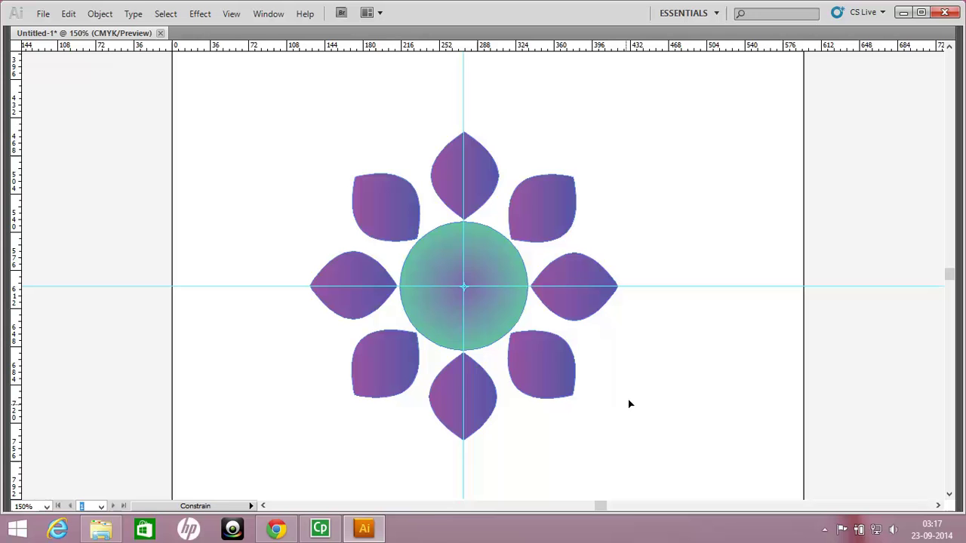
pyautogui.moveTo(628, 400)
pyautogui.mouseDown()
pyautogui.moveTo(619, 425)
pyautogui.moveTo(642, 382)
pyautogui.moveTo(642, 391)
pyautogui.mouseUp()
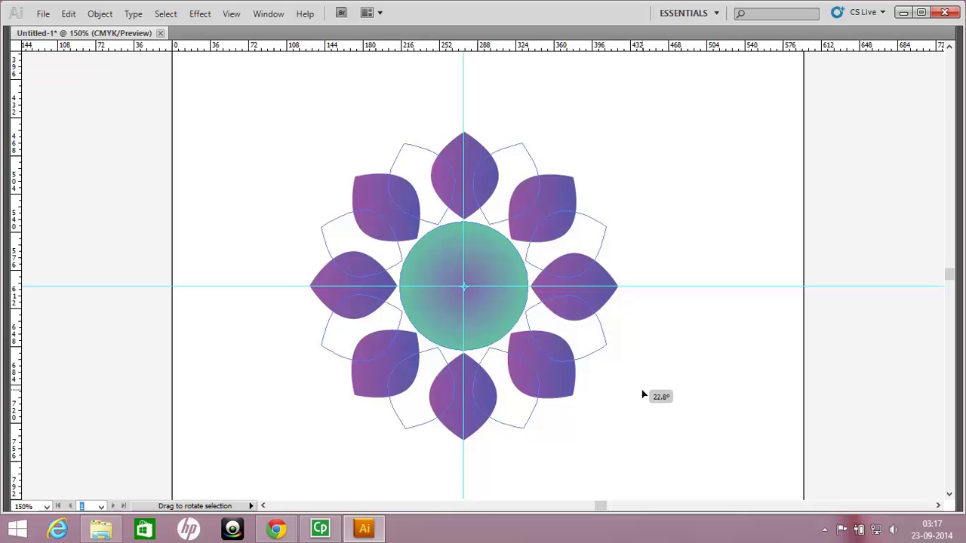
pyautogui.moveTo(642, 395); pyautogui.dragTo(643, 395)
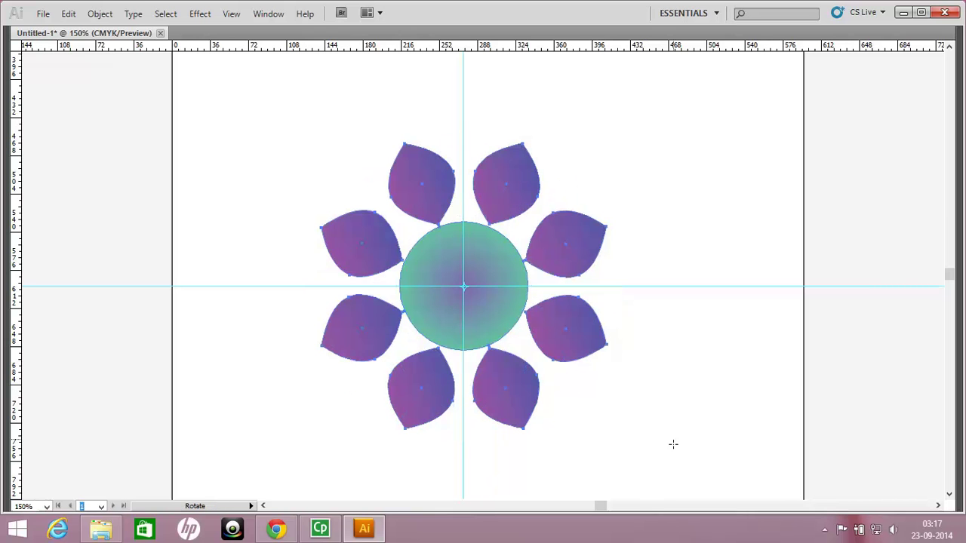
pyautogui.hotkey('ctrl', 'space')
pyautogui.moveTo(388, 113); pyautogui.dragTo(651, 291)
# Step: Try copying and rotating the upper-right petal, then undo back to the earlier layout
pyautogui.click(509, 277)
pyautogui.moveTo(509, 277); pyautogui.dragTo(682, 147)
pyautogui.click(772, 311)
pyautogui.scroll(2, 668, 228)
pyautogui.click(628, 258)
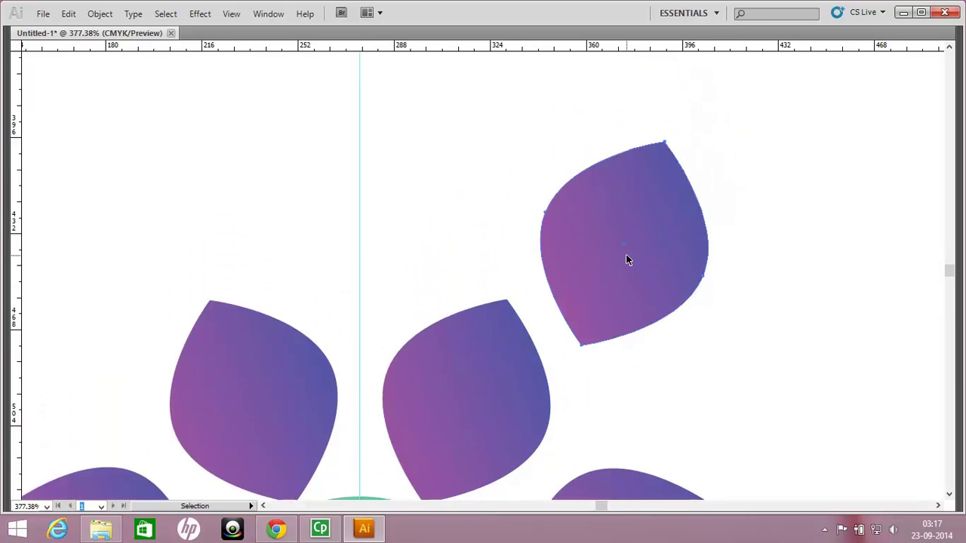
pyautogui.press('r')
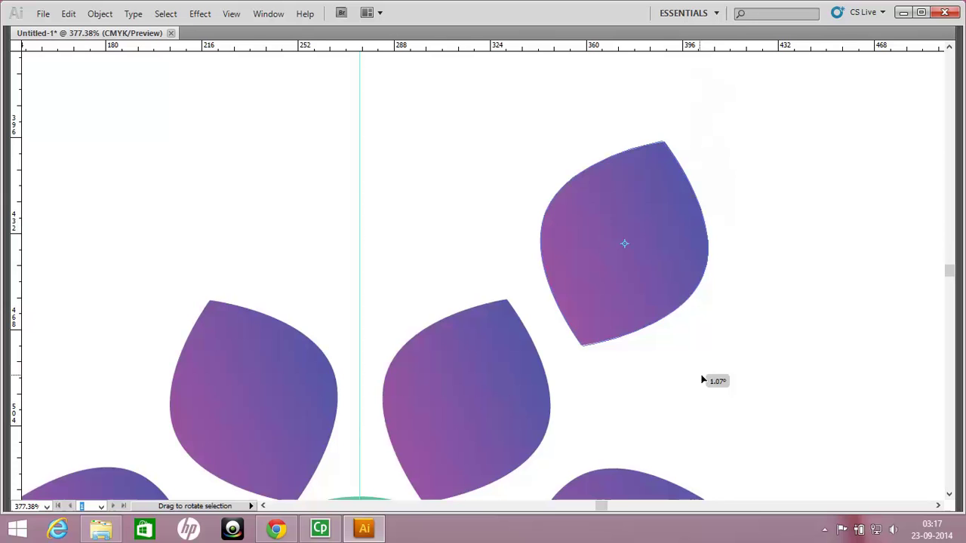
pyautogui.moveTo(705, 379); pyautogui.dragTo(720, 405)
pyautogui.press('v')
pyautogui.hotkey('ctrl', 'z')
pyautogui.hotkey('ctrl', 'z')
pyautogui.hotkey('ctrl', 'z')
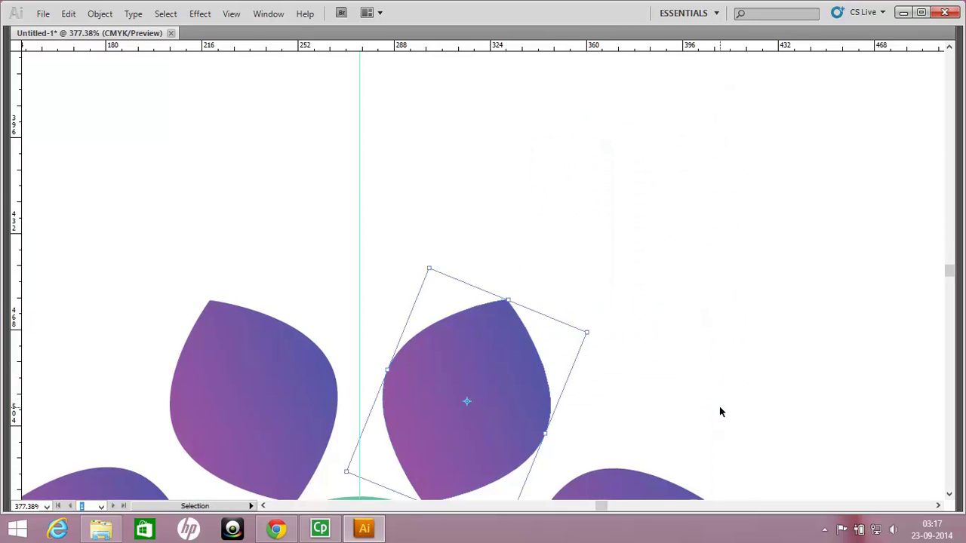
pyautogui.press('r')
pyautogui.press('v')
# Step: Alt-drag a copy of the top petal up and to the right, then zoom out
pyautogui.click(517, 207)
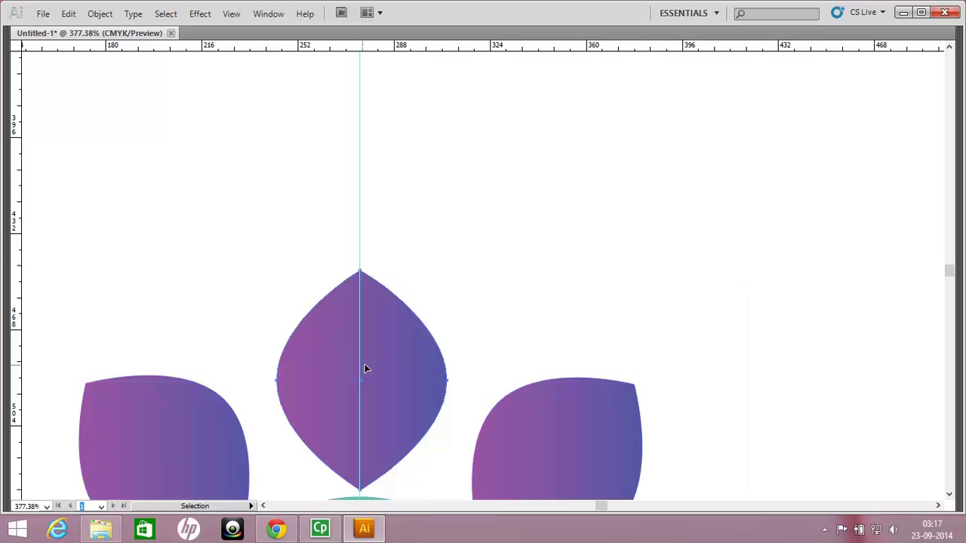
pyautogui.click(365, 364)
pyautogui.moveTo(404, 353); pyautogui.dragTo(744, 157)
pyautogui.scroll(-3, 700, 264)
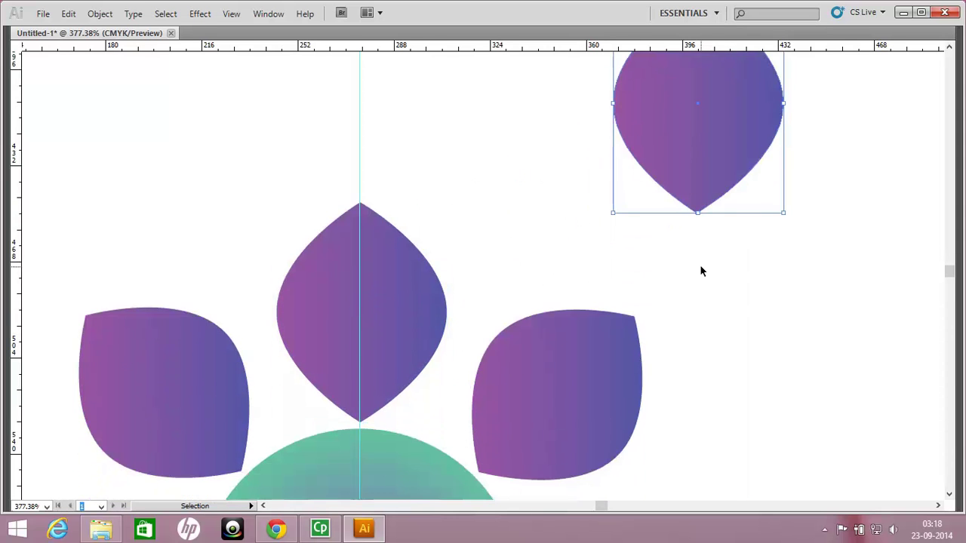
pyautogui.press('a')
pyautogui.hotkey('ctrl', '-')
pyautogui.hotkey('ctrl', '-')
pyautogui.hotkey('ctrl', '-')
pyautogui.hotkey('ctrl', '-')
pyautogui.press('v')
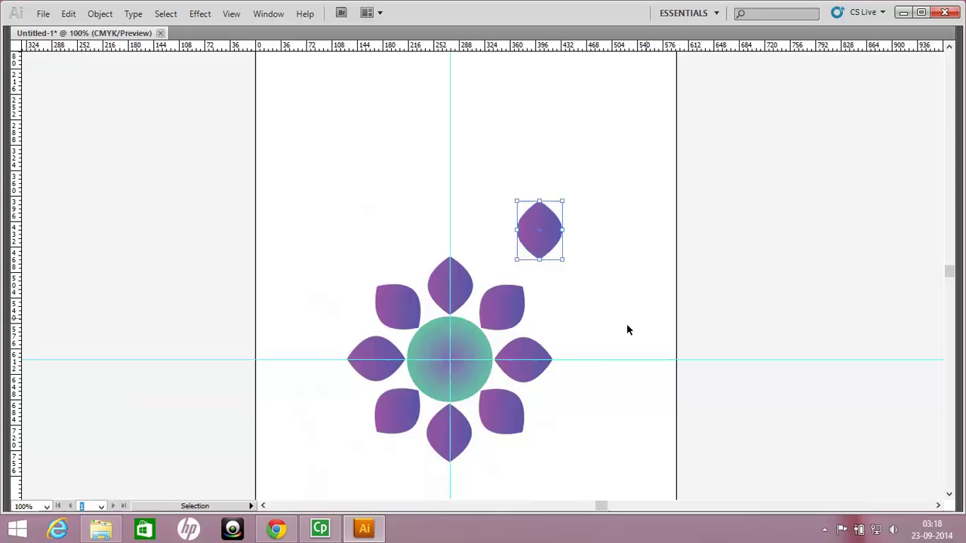
# Step: Rotate the flower about 22° and move the spare petal onto the vertical guide
pyautogui.moveTo(364, 483); pyautogui.dragTo(537, 295)
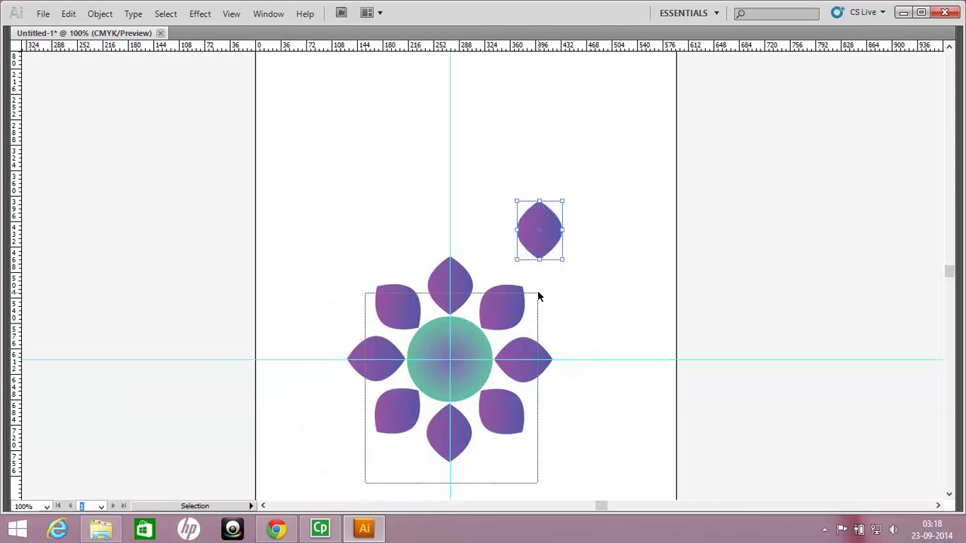
pyautogui.press('r')
pyautogui.moveTo(600, 422); pyautogui.dragTo(621, 355)
pyautogui.press('v')
pyautogui.click(574, 230)
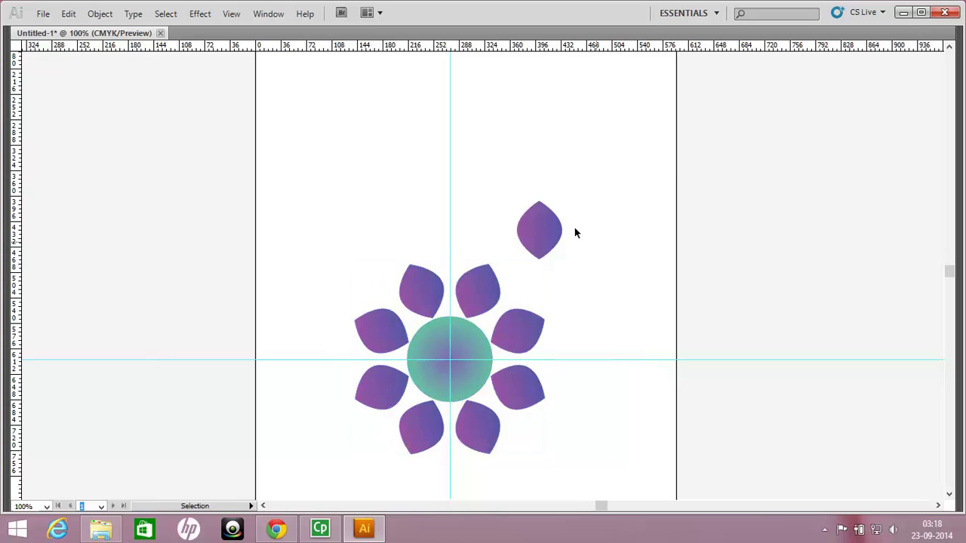
pyautogui.moveTo(543, 232); pyautogui.dragTo(476, 238)
# Step: Shrink the spare top petal and move it down toward the flower
pyautogui.press('z')
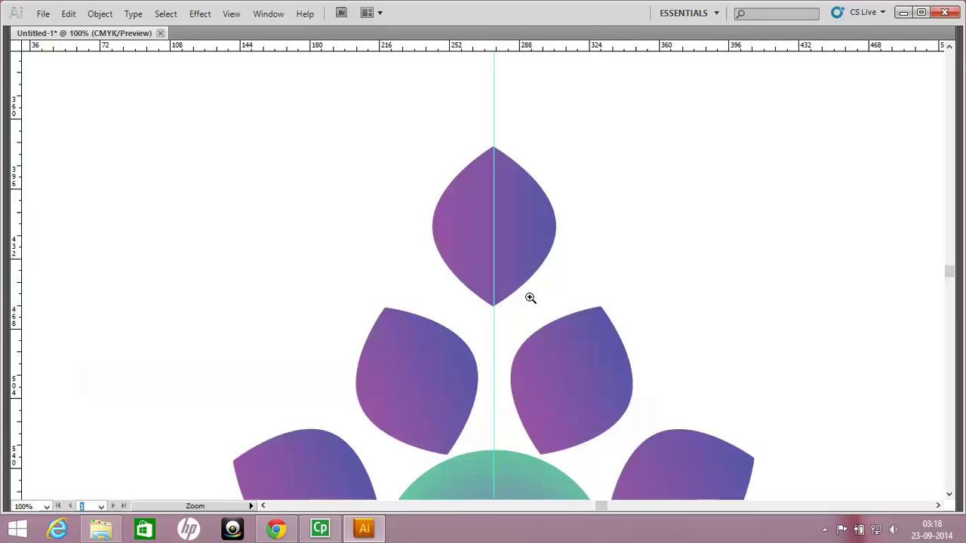
pyautogui.scroll(2, 531, 298)
pyautogui.click(523, 250)
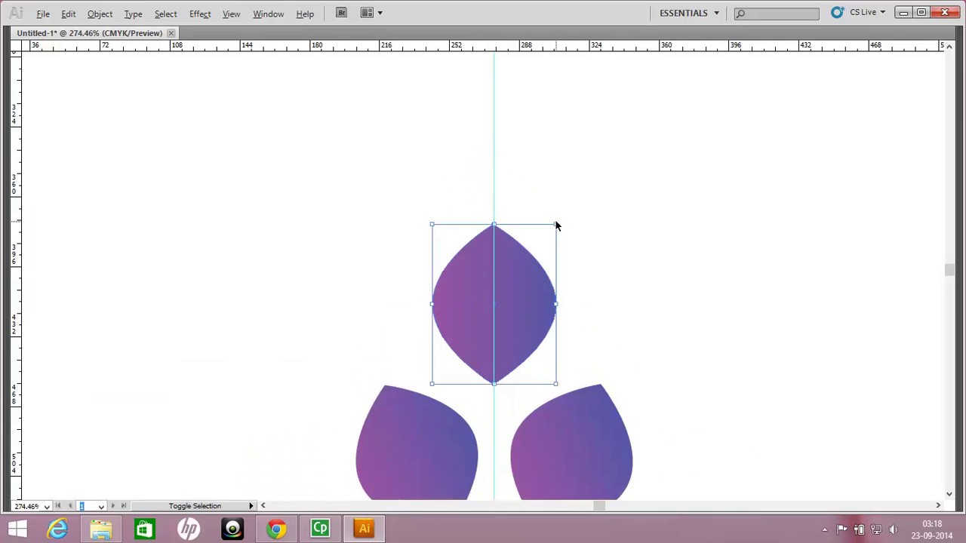
pyautogui.moveTo(555, 225); pyautogui.dragTo(527, 262)
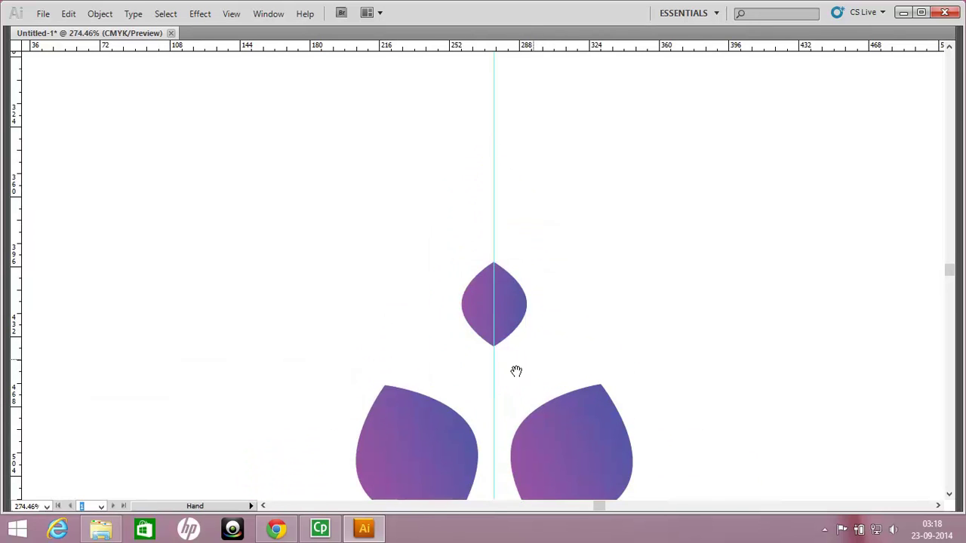
pyautogui.moveTo(516, 371); pyautogui.dragTo(524, 203)
pyautogui.moveTo(518, 158); pyautogui.dragTo(531, 241)
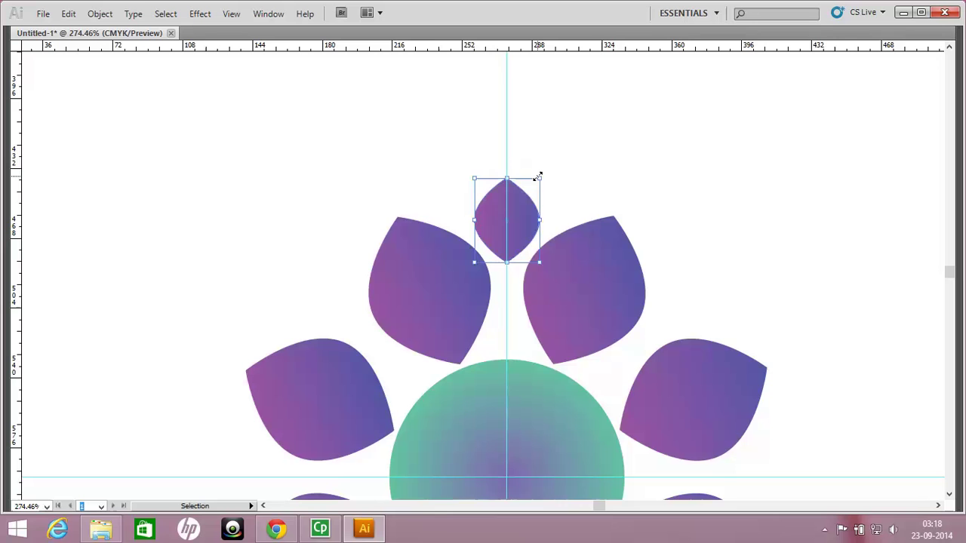
pyautogui.hotkey('ctrl', 'shift', 'a')
pyautogui.scroll(-1, 483, 271)
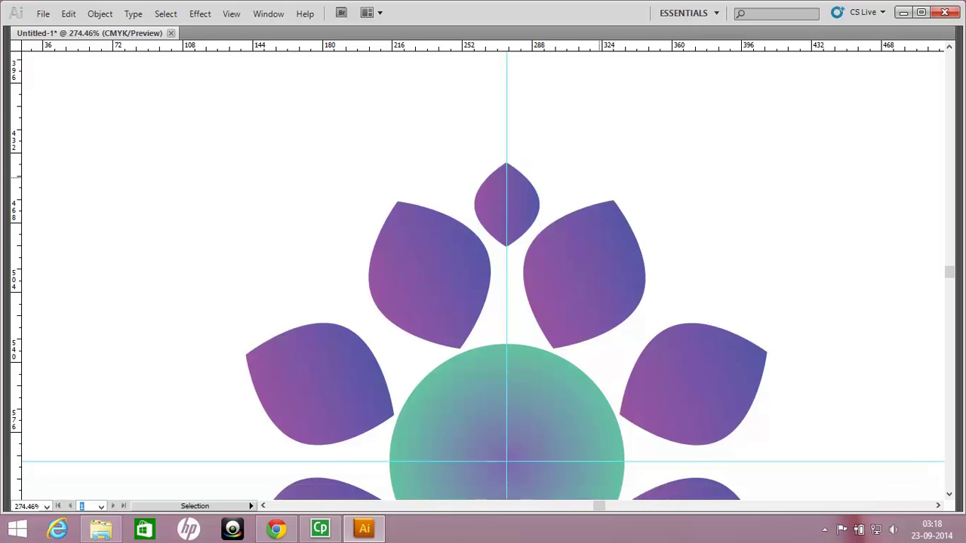
pyautogui.scroll(-5, 584, 162)
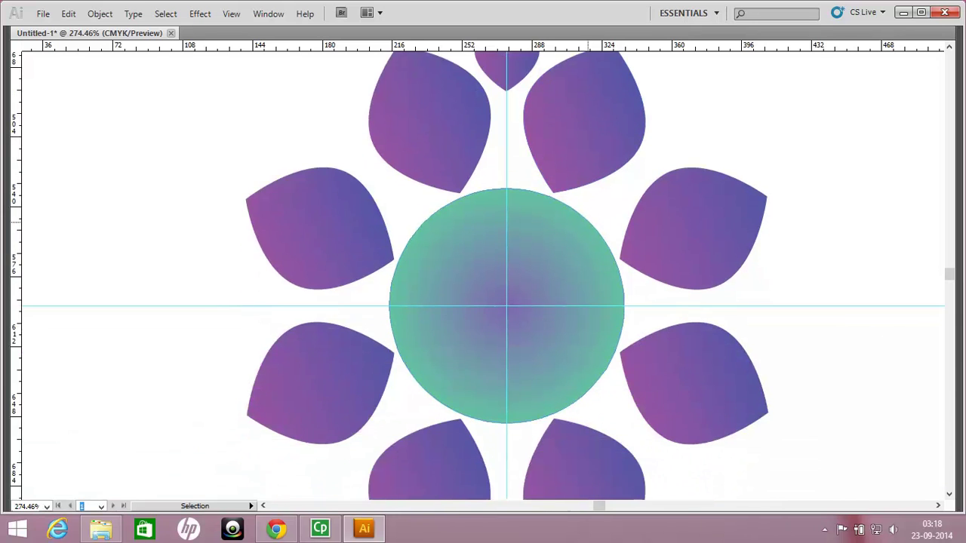
# Step: Rotate copies of the small petal 45° around the flower's centre, repeating with Ctrl+D to make eight
pyautogui.click(584, 161)
pyautogui.click(761, 208)
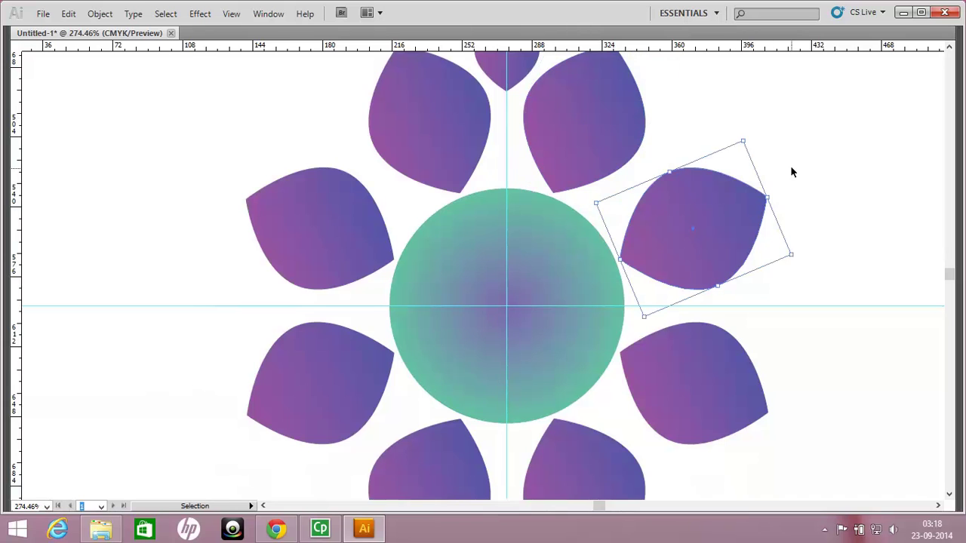
pyautogui.click(844, 138)
pyautogui.scroll(2, 836, 145)
pyautogui.click(522, 121)
pyautogui.press('r')
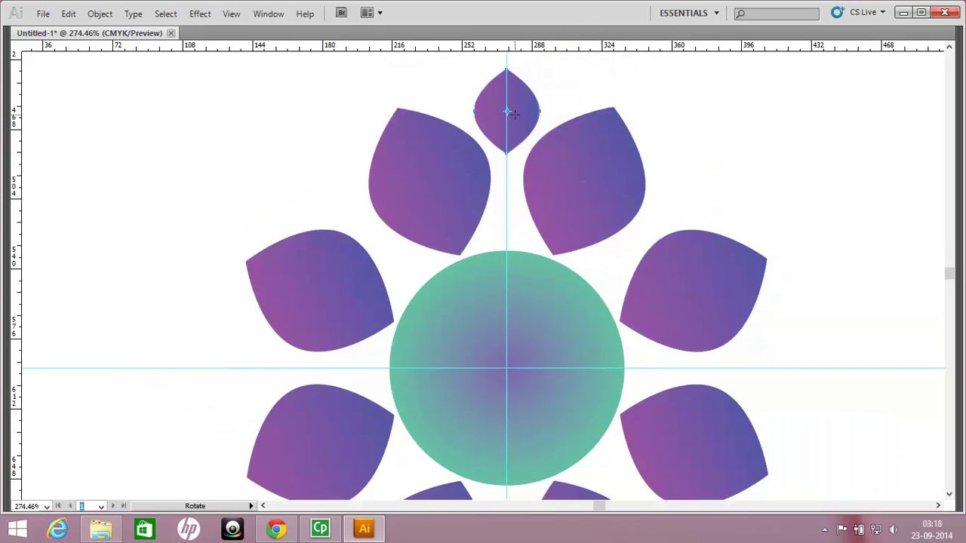
pyautogui.click(491, 281)
pyautogui.moveTo(521, 100); pyautogui.dragTo(765, 194)
pyautogui.scroll(-3, 766, 194)
pyautogui.hotkey('ctrl', 'd')
pyautogui.hotkey('ctrl', 'd')
pyautogui.hotkey('ctrl', 'd')
pyautogui.hotkey('ctrl', 'd')
pyautogui.hotkey('ctrl', 'd')
pyautogui.hotkey('ctrl', 'd')
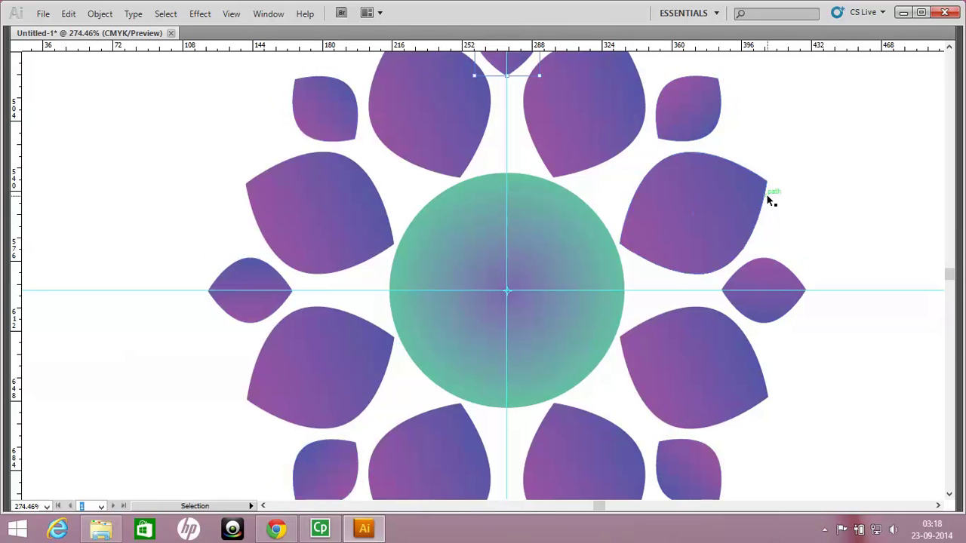
pyautogui.scroll(6, 767, 194)
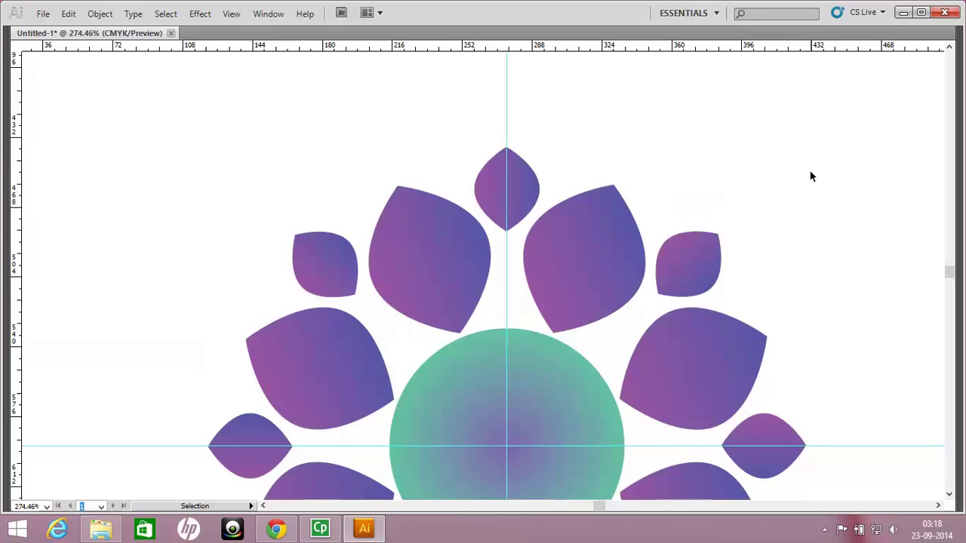
pyautogui.scroll(-2, 810, 171)
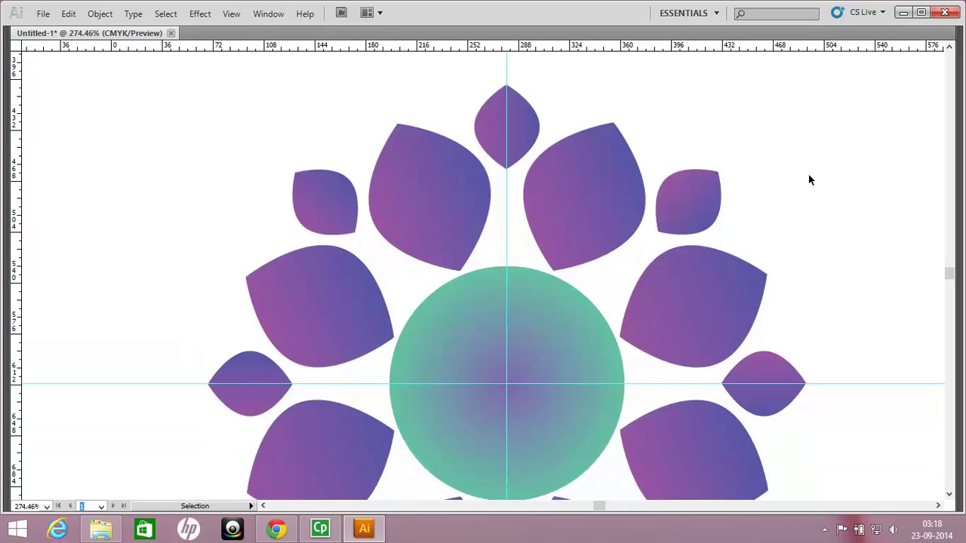
pyautogui.hotkey('ctrl', '-')
pyautogui.hotkey('ctrl', '-')
pyautogui.scroll(-2, 798, 188)
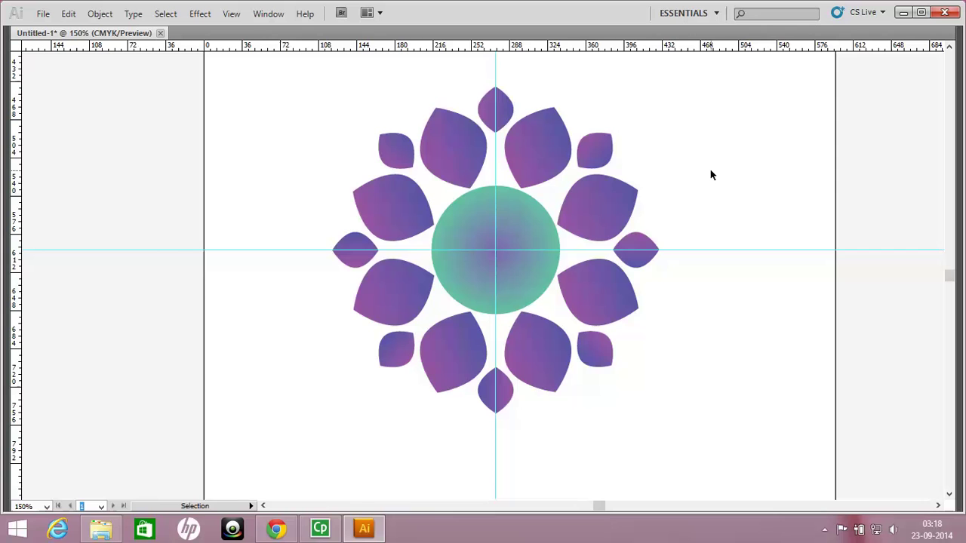
# Step: Select all eight small petals around the flower
pyautogui.click(593, 155)
pyautogui.keyDown('shift'); pyautogui.click(496, 114); pyautogui.keyUp('shift')
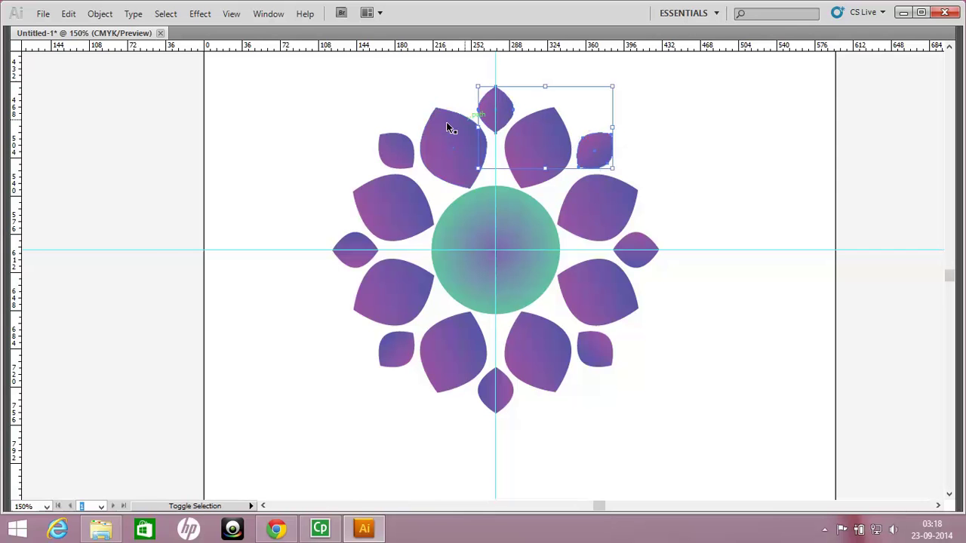
pyautogui.keyDown('shift'); pyautogui.click(394, 153); pyautogui.keyUp('shift')
pyautogui.keyDown('shift'); pyautogui.click(345, 263); pyautogui.keyUp('shift')
pyautogui.keyDown('shift'); pyautogui.click(394, 353); pyautogui.keyUp('shift')
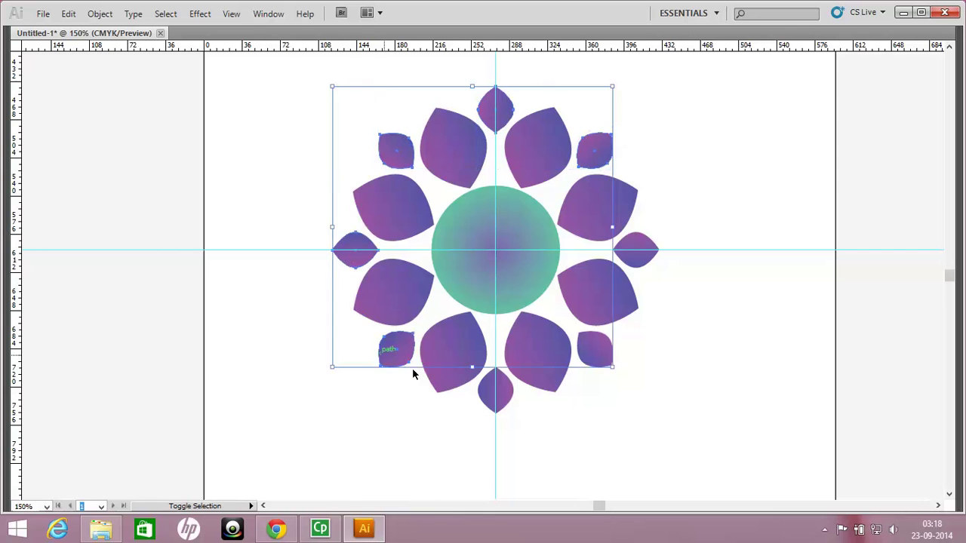
pyautogui.keyDown('shift'); pyautogui.click(501, 397); pyautogui.keyUp('shift')
pyautogui.keyDown('shift'); pyautogui.click(604, 353); pyautogui.keyUp('shift')
pyautogui.keyDown('shift'); pyautogui.click(640, 248); pyautogui.keyUp('shift')
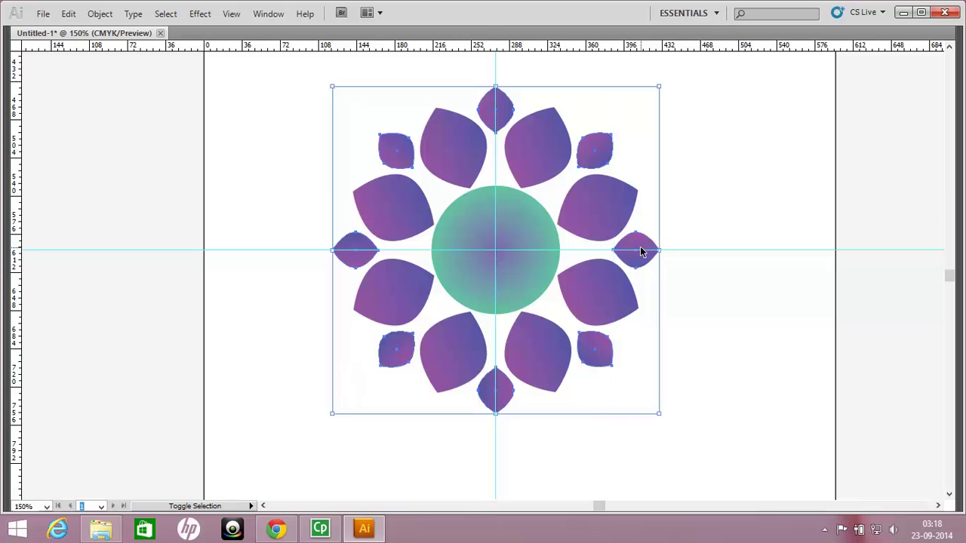
# Step: Give the small petals the centre circle's teal-to-purple gradient as a Linear gradient
pyautogui.press('i')
pyautogui.click(518, 209)
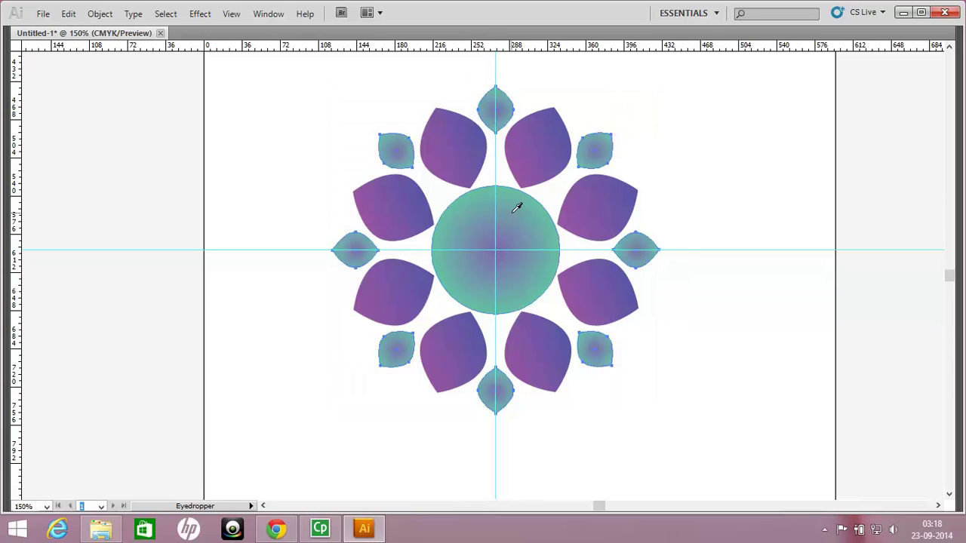
pyautogui.press('v')
pyautogui.press('Tab')
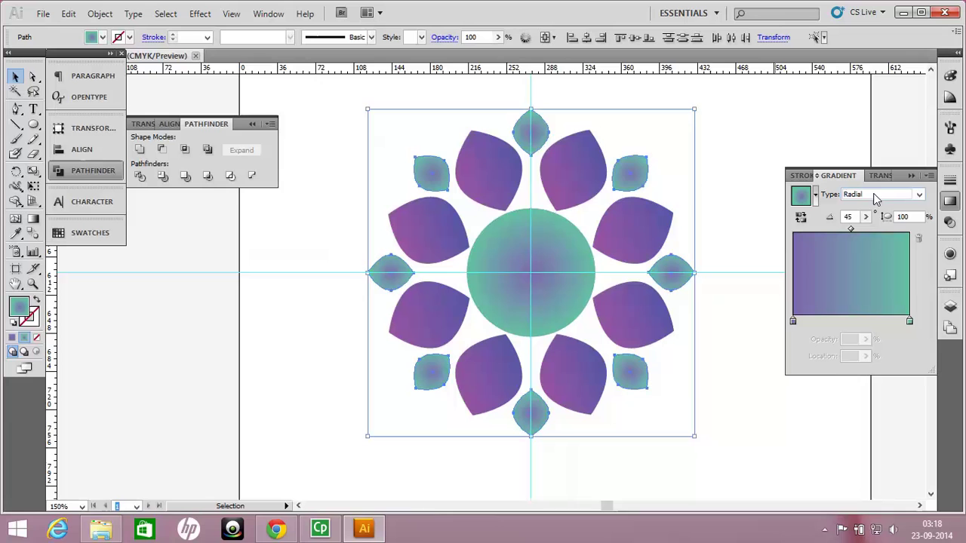
pyautogui.click(865, 194)
pyautogui.click(854, 217)
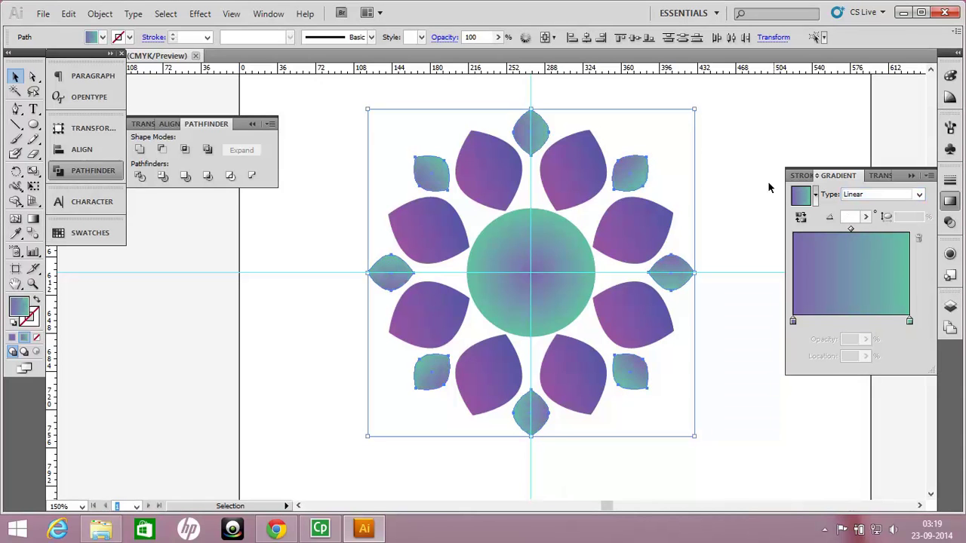
# Step: Deselect the flower, hide the panels and hide the guides
pyautogui.click(732, 162)
pyautogui.press('Tab')
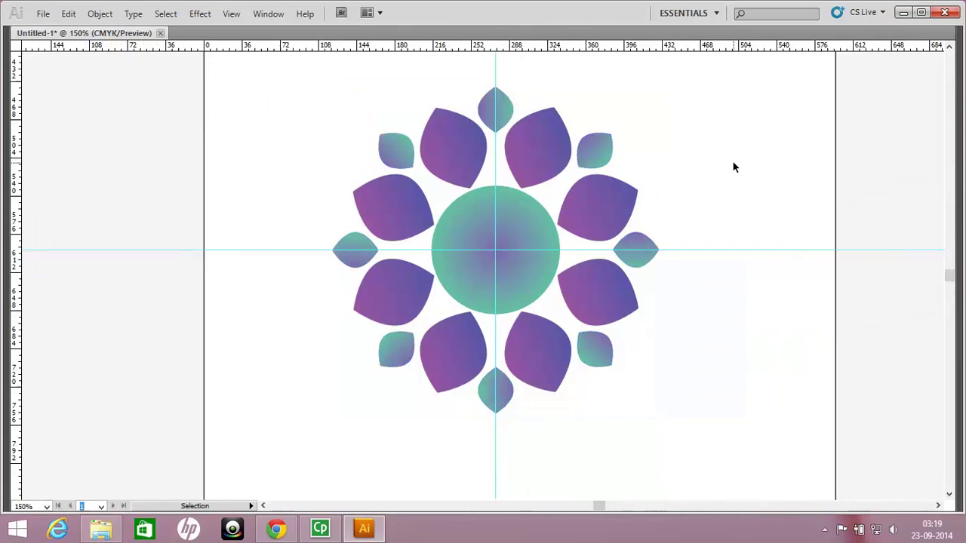
pyautogui.press('a')
pyautogui.hotkey('ctrl', ';')
pyautogui.press('v')
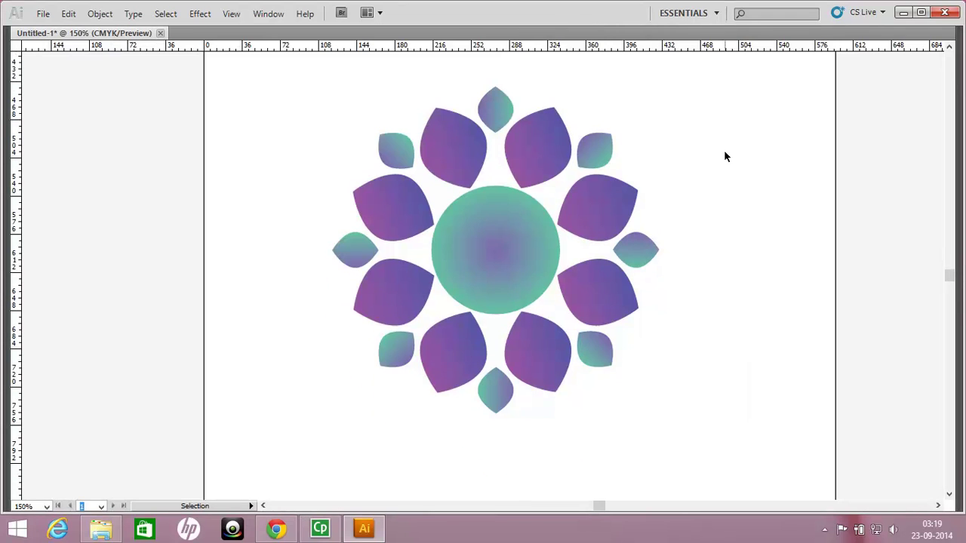
# Step: Scroll to the empty area beneath the flower and choose the Type tool
pyautogui.scroll(1, 723, 156)
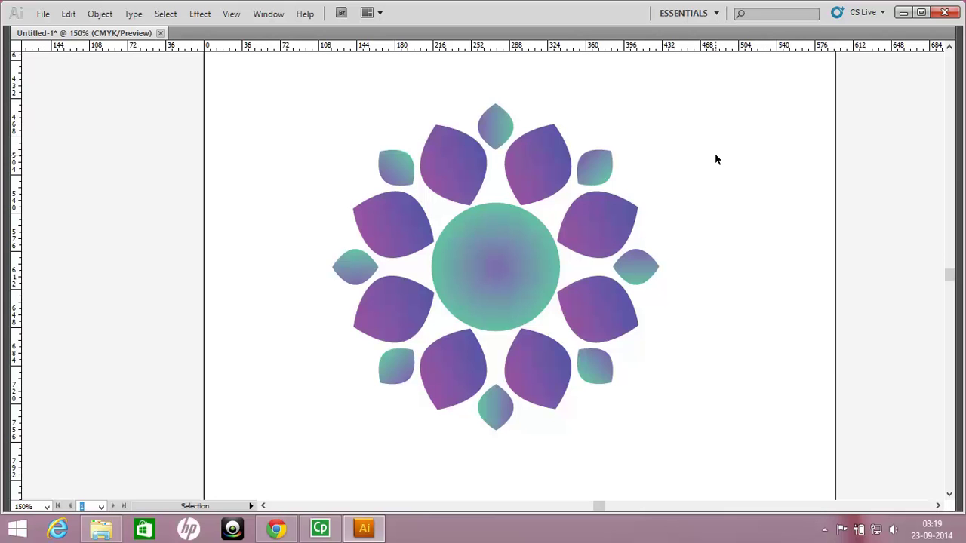
pyautogui.scroll(-3, 717, 159)
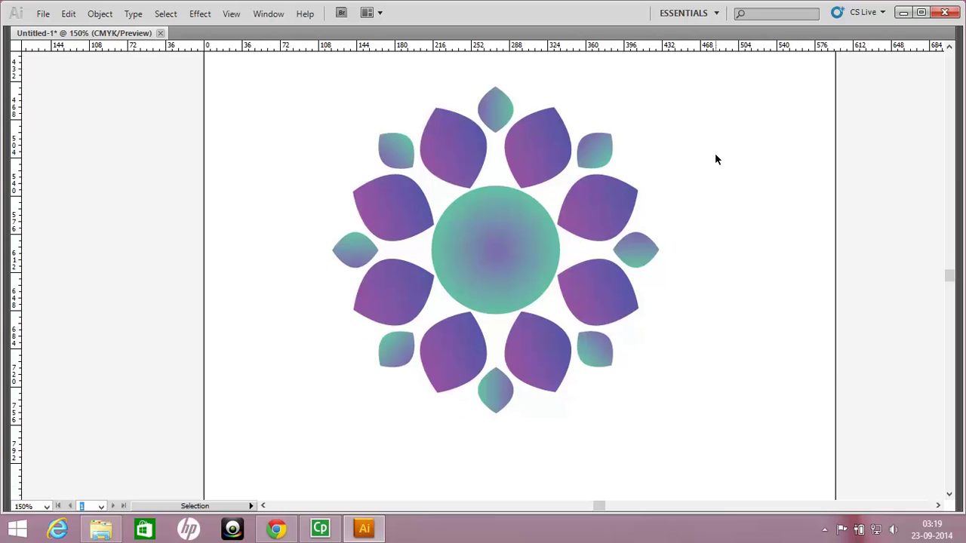
pyautogui.scroll(6, 717, 159)
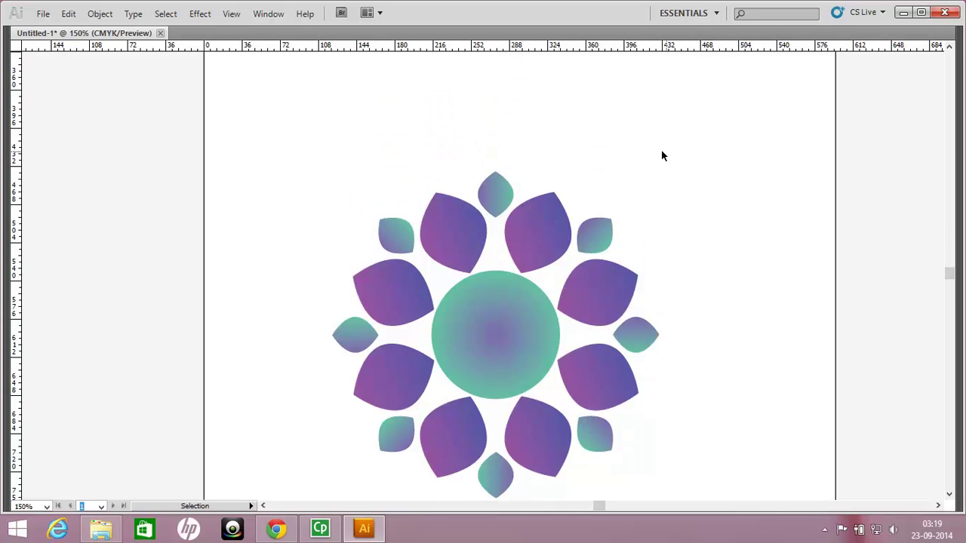
pyautogui.press('t')
pyautogui.scroll(-9, 654, 144)
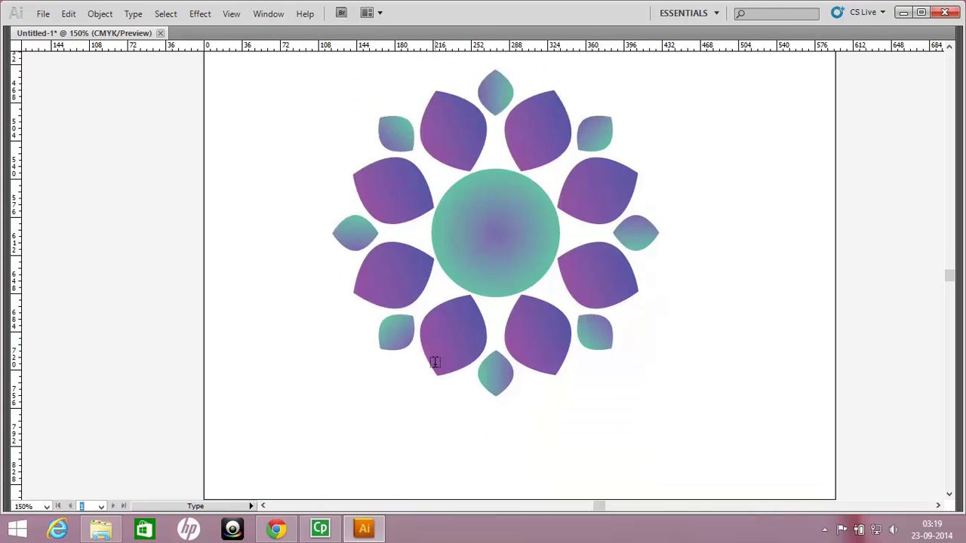
pyautogui.scroll(4, 432, 361)
# Step: Type 'Rangoli 2015' below the flower and scale it up to about 190 px wide
pyautogui.click(411, 435)
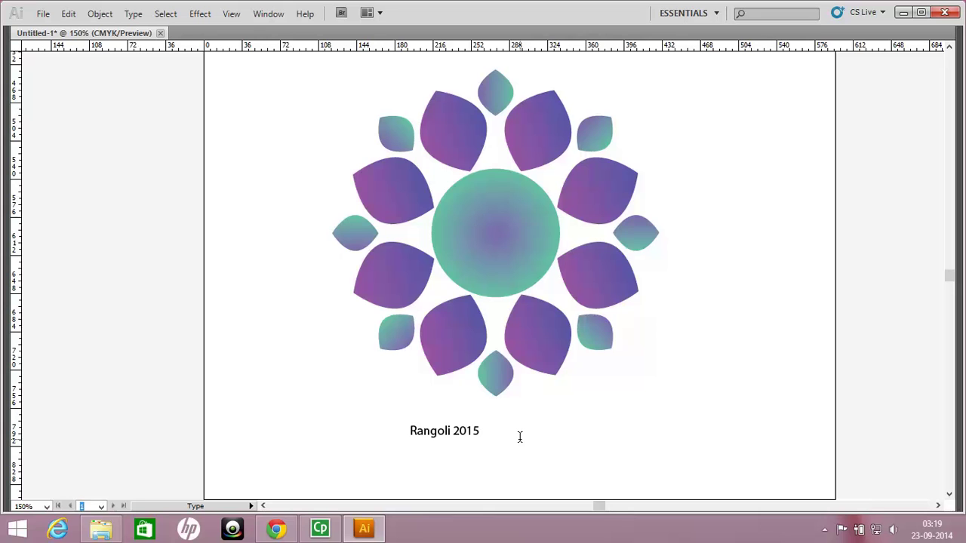
pyautogui.press('Escape')
pyautogui.keyDown('ctrl'); pyautogui.click(479, 450); pyautogui.keyUp('ctrl')
pyautogui.click(455, 438)
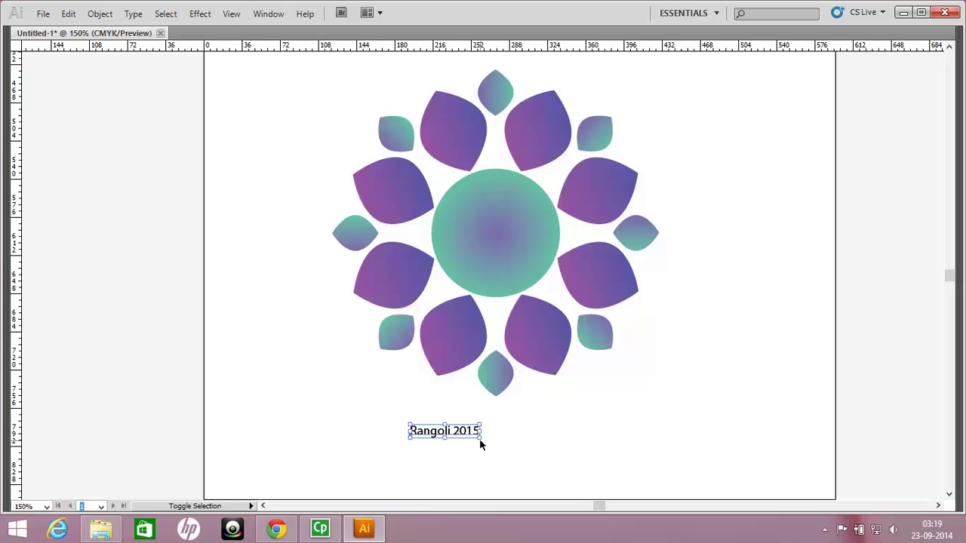
pyautogui.moveTo(480, 438); pyautogui.dragTo(617, 444)
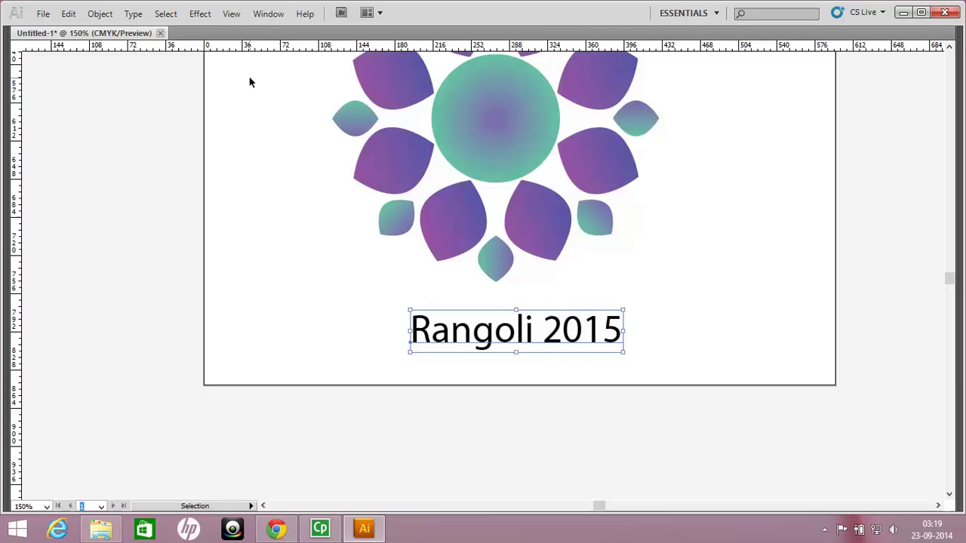
# Step: Show the panels and try different fonts on the caption from the font field
pyautogui.press('Tab')
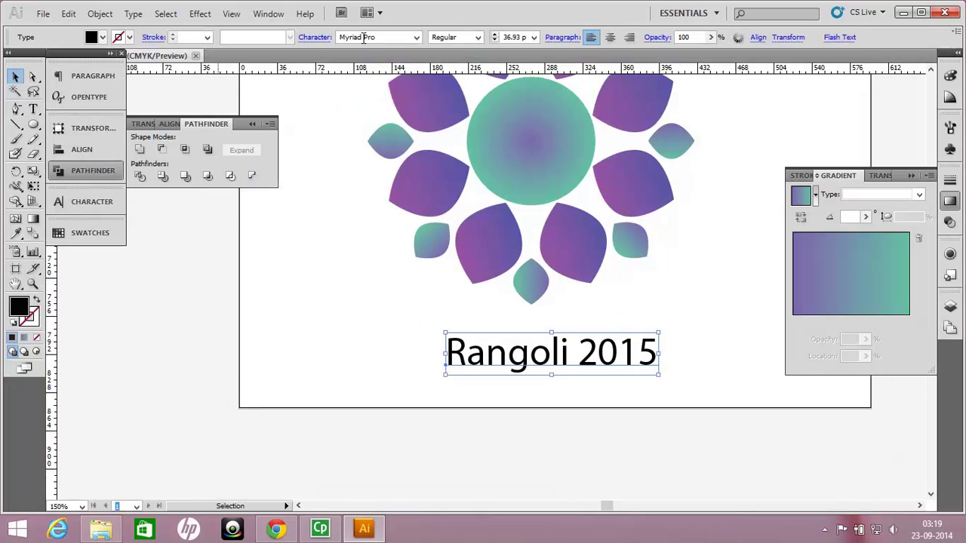
pyautogui.click(363, 38)
pyautogui.press('Down')
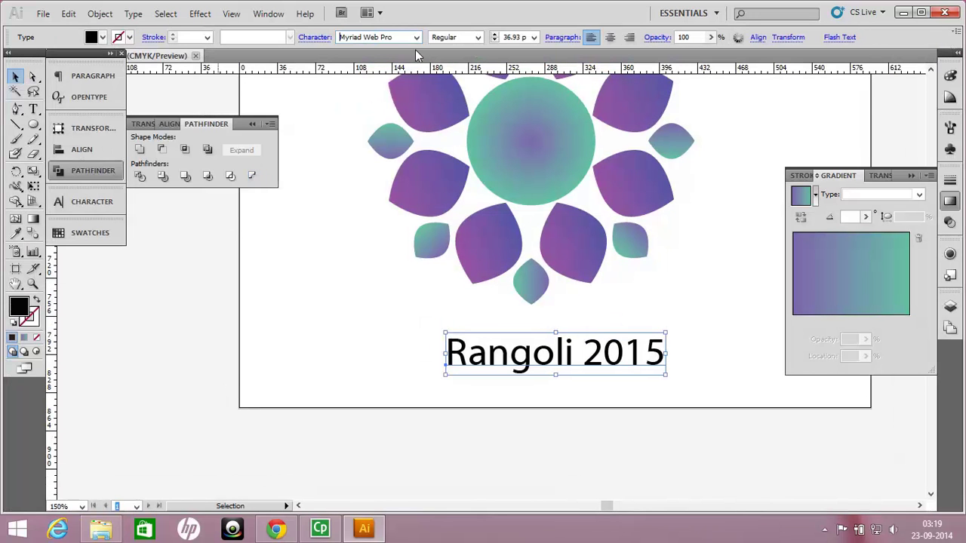
pyautogui.click(416, 37)
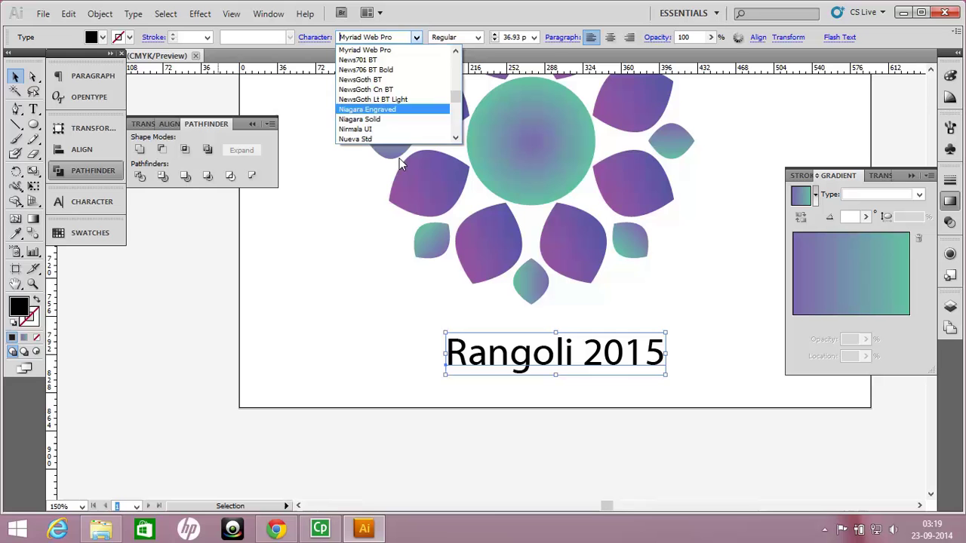
pyautogui.click(375, 89)
# Step: Set the caption in Baskerville Old Face via Type > Font, after trying Blackadder ITC
pyautogui.click(132, 13)
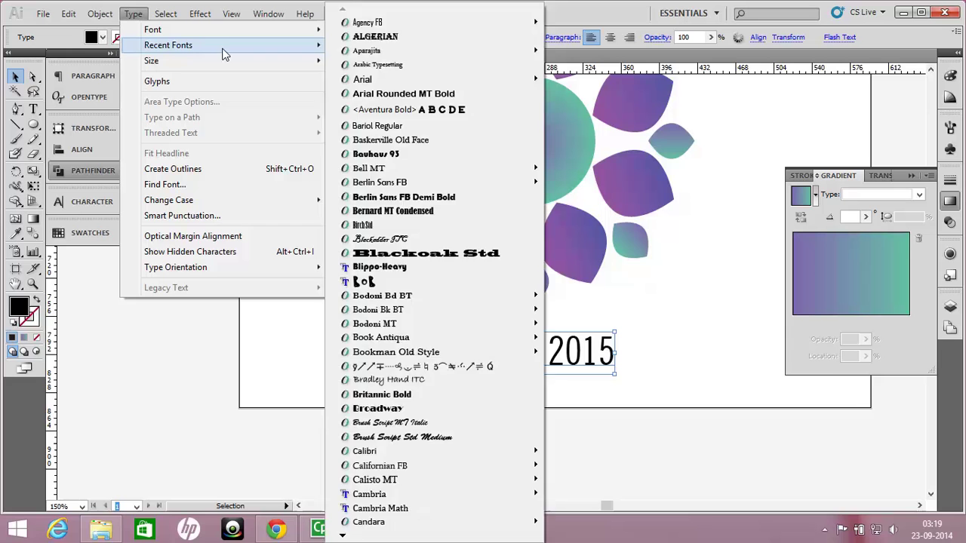
pyautogui.moveTo(221, 32)
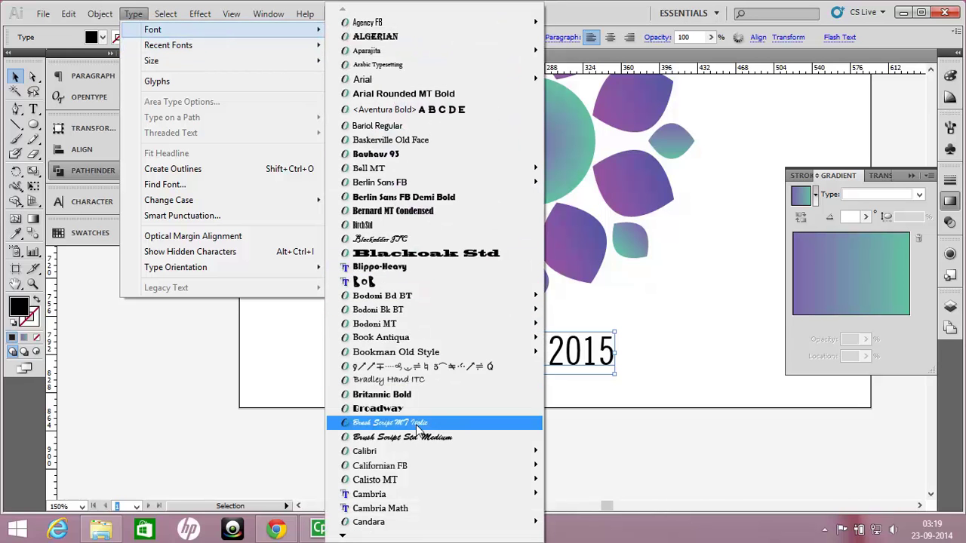
pyautogui.click(434, 238)
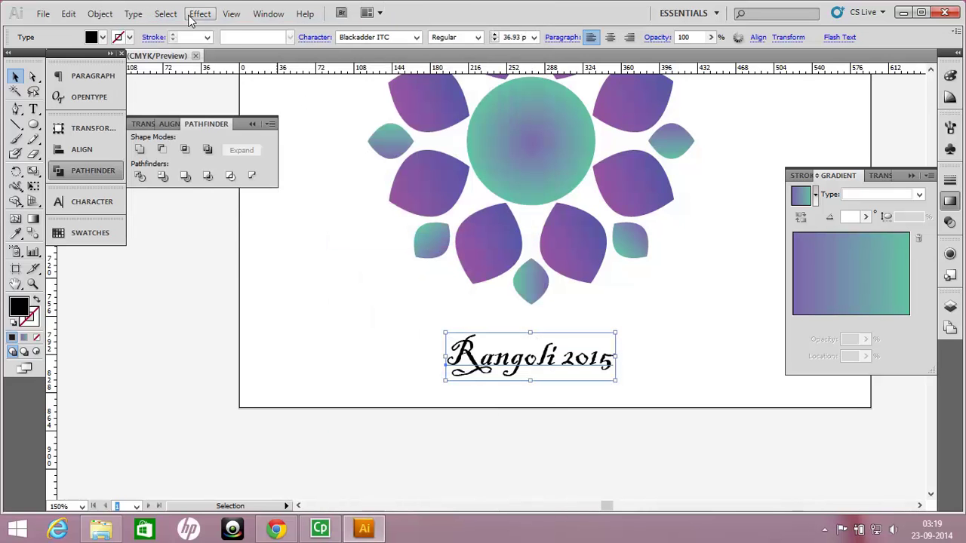
pyautogui.click(166, 13)
pyautogui.click(135, 14)
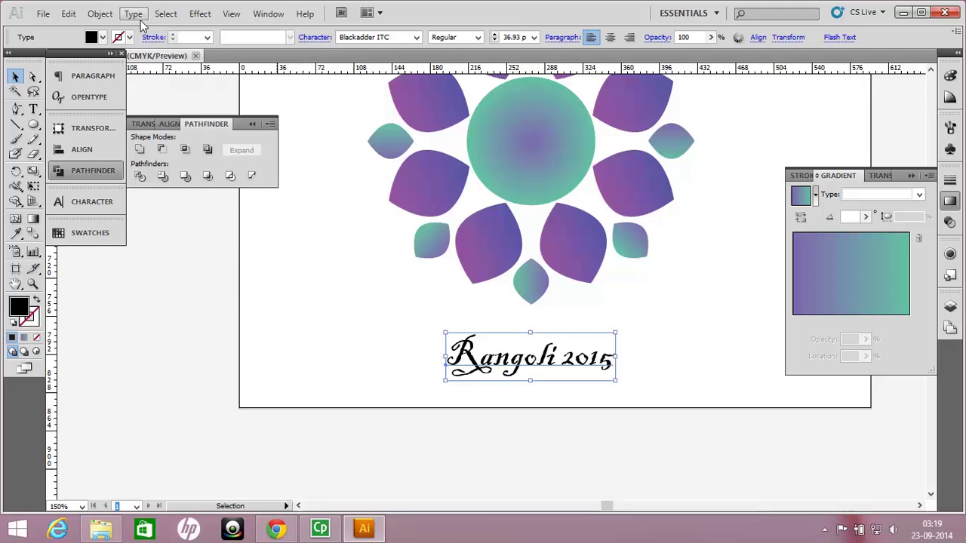
pyautogui.click(133, 14)
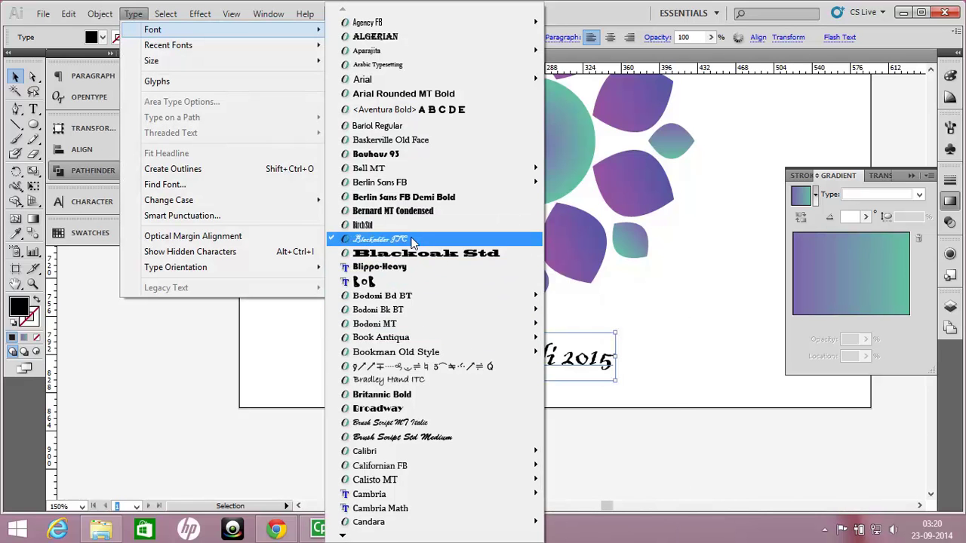
pyautogui.click(416, 143)
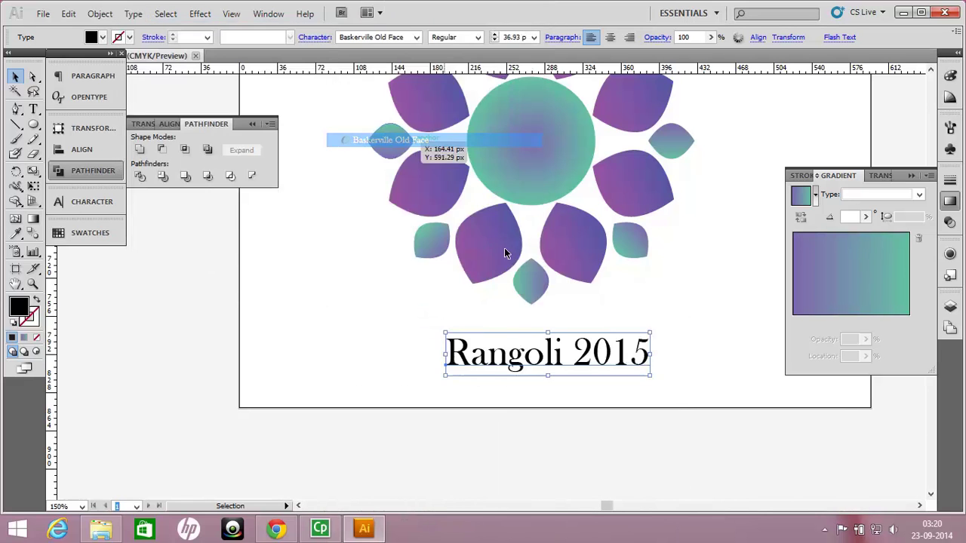
pyautogui.click(681, 348)
# Step: Centre the Rangoli 2015 caption under the flower and fill it with a large petal's purple gradient
pyautogui.scroll(1, 624, 369)
pyautogui.click(620, 383)
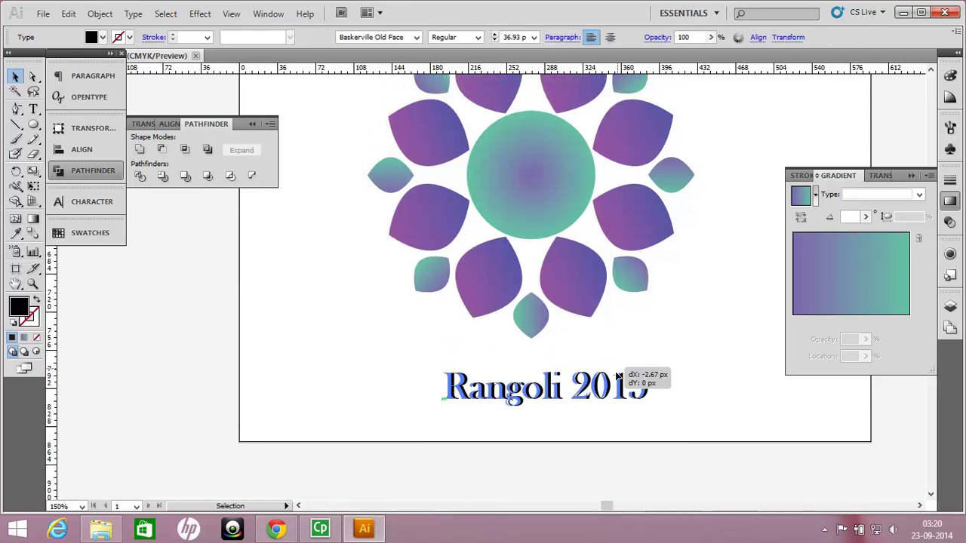
pyautogui.moveTo(619, 386); pyautogui.dragTo(607, 387)
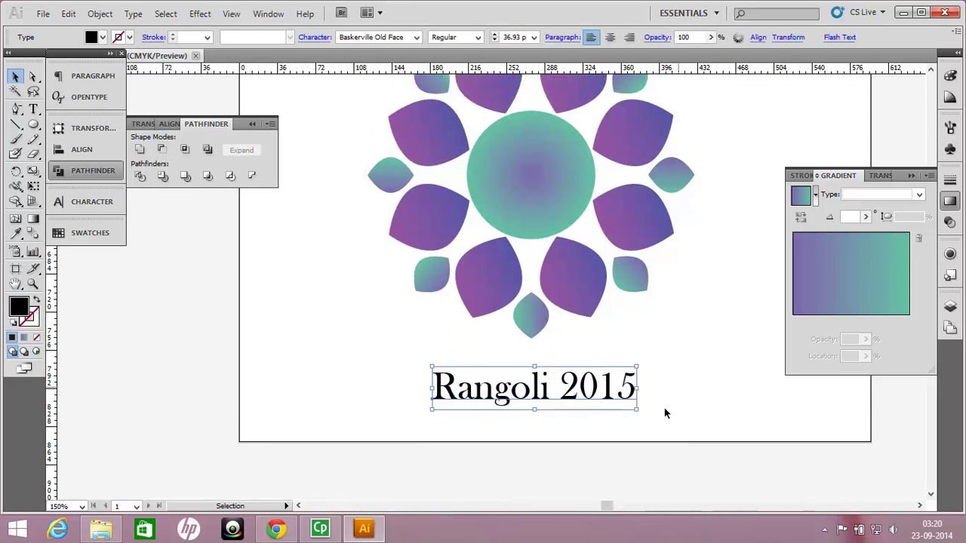
pyautogui.press('i')
pyautogui.click(576, 268)
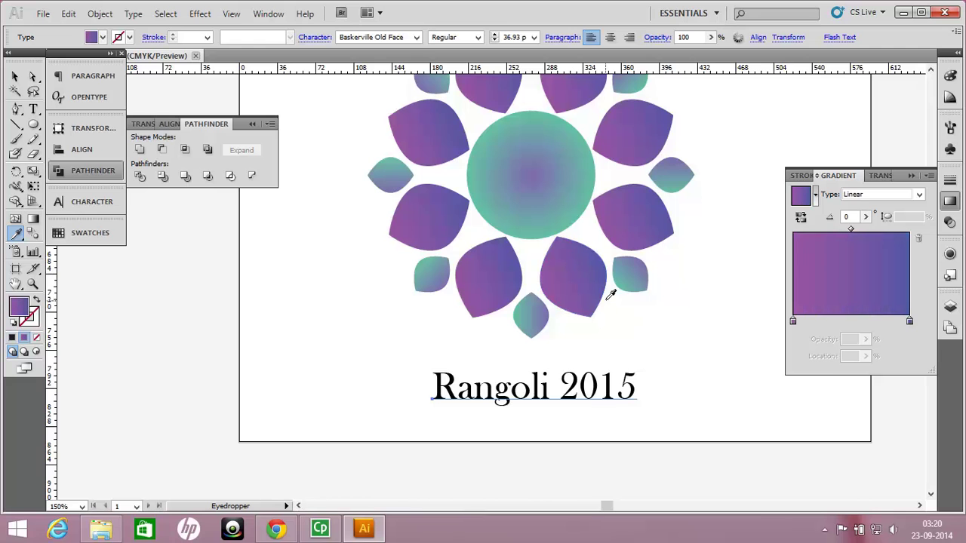
# Step: Expand the gradient-filled caption into outlines with Object > Expand
pyautogui.press('v')
pyautogui.click(100, 14)
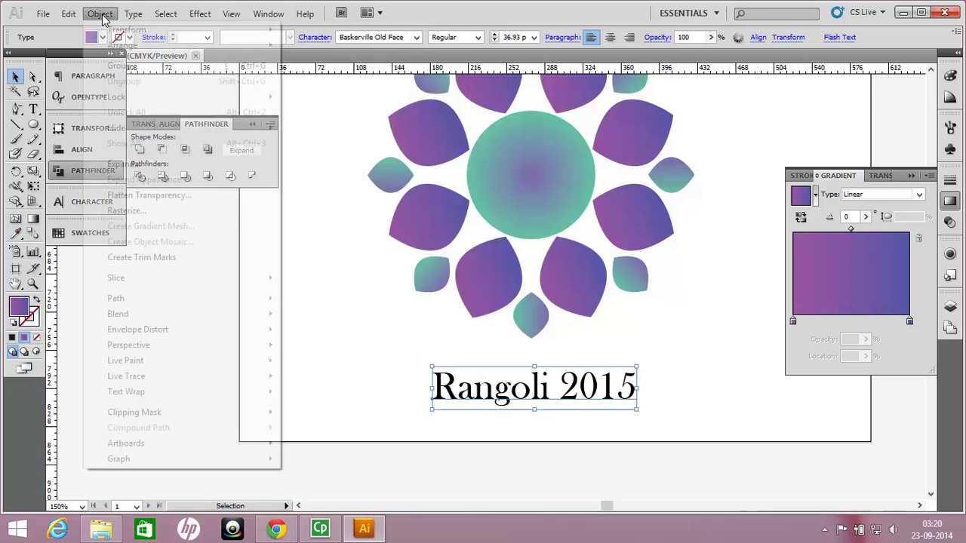
pyautogui.click(149, 166)
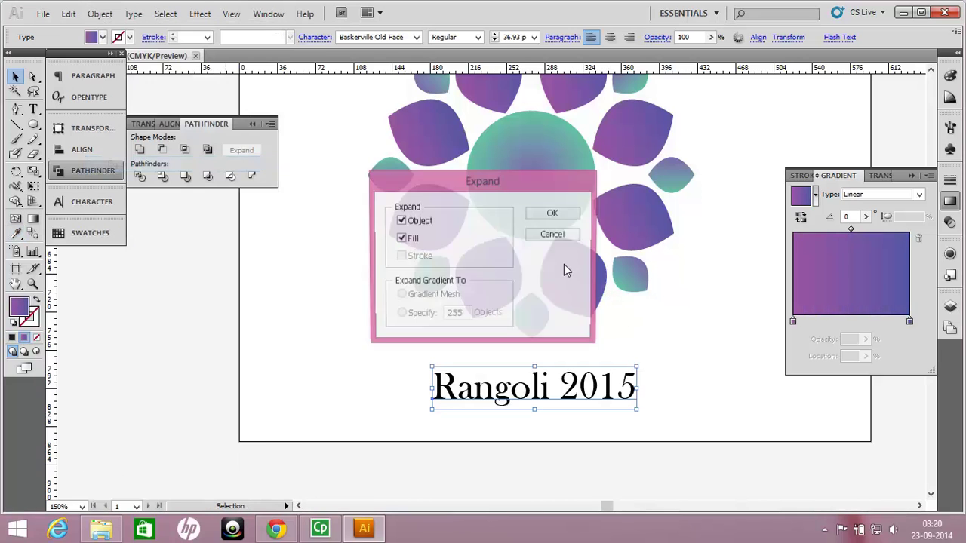
pyautogui.click(548, 214)
# Step: Deselect the outlined caption and hide the panels for a clean view
pyautogui.click(720, 306)
pyautogui.scroll(2, 683, 259)
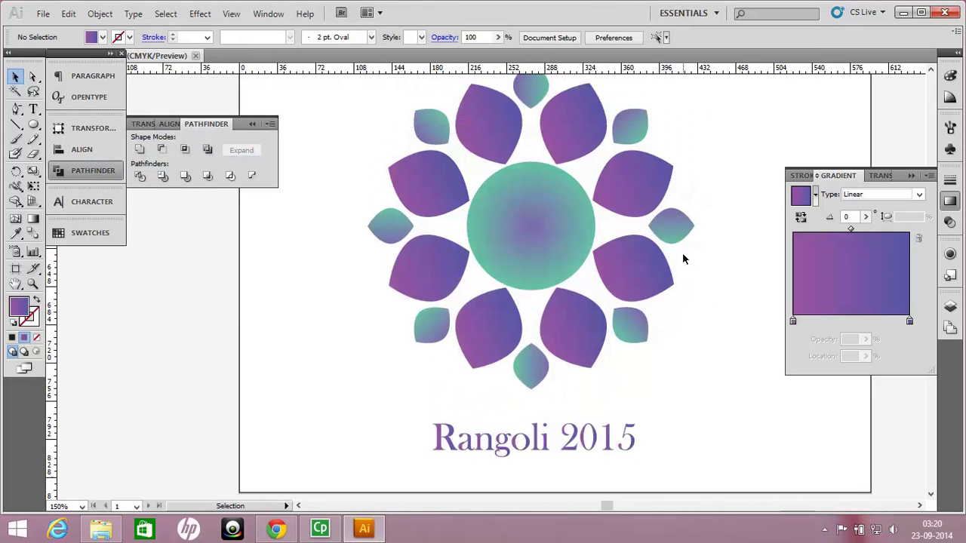
pyautogui.scroll(2, 674, 342)
pyautogui.scroll(-2, 674, 342)
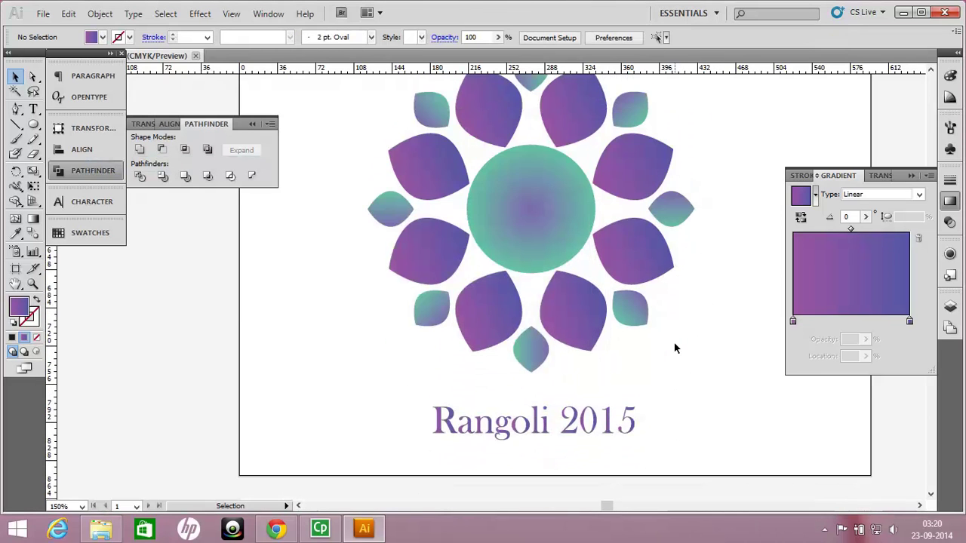
pyautogui.press('h')
pyautogui.press('Tab')
# Step: Select the outlined Rangoli 2015 caption, then deselect it
pyautogui.scroll(2, 673, 343)
pyautogui.scroll(-2, 674, 343)
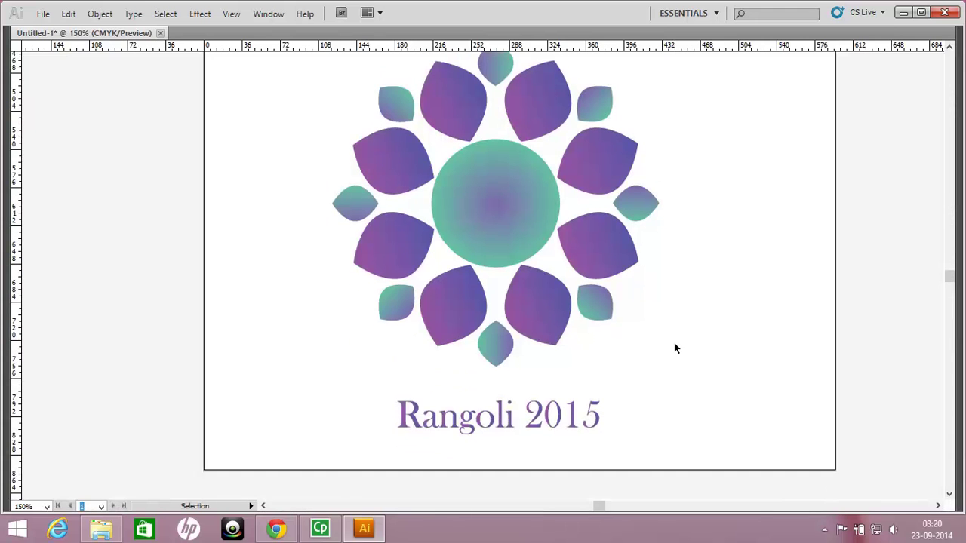
pyautogui.press('v')
pyautogui.click(548, 398)
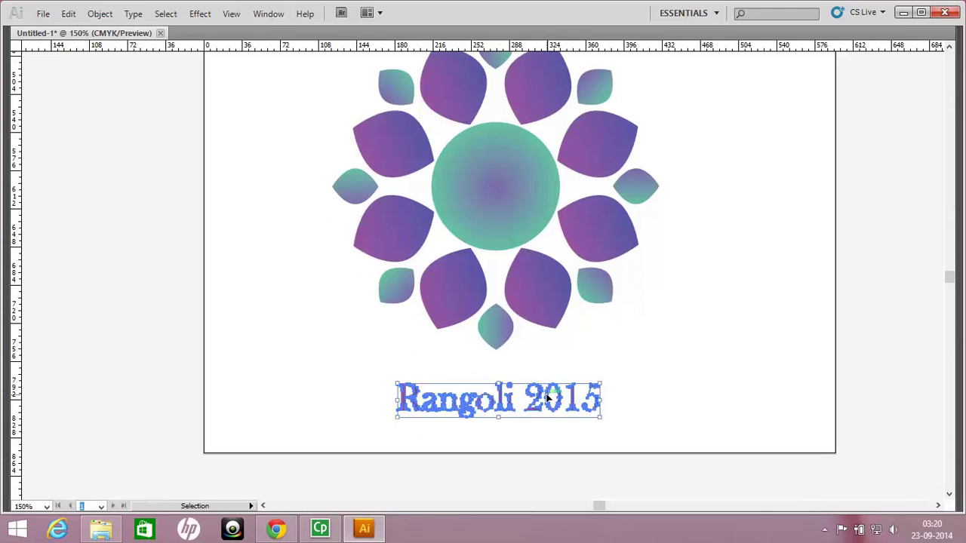
pyautogui.click(680, 370)
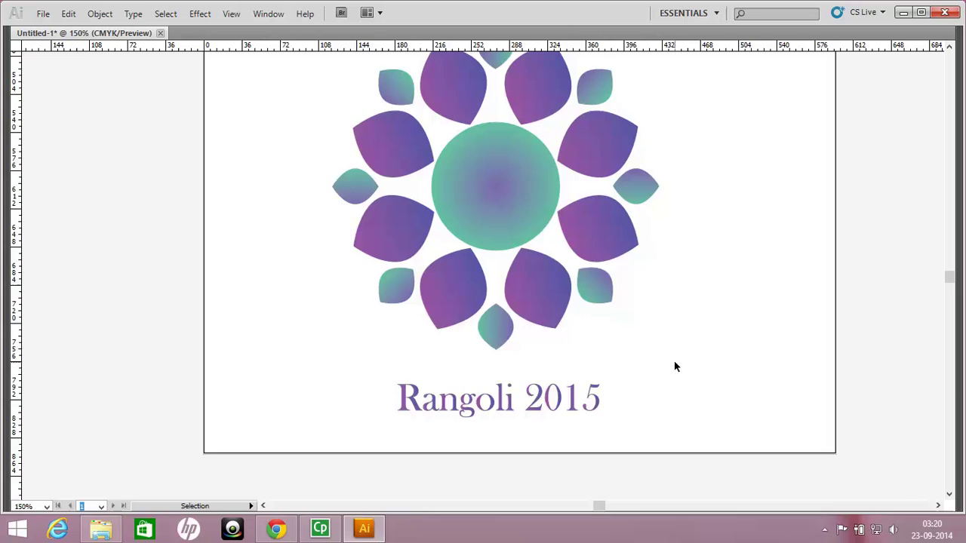
# Step: Add the small black word 'thank' to the right of the caption
pyautogui.scroll(2, 674, 367)
pyautogui.scroll(-2, 674, 366)
pyautogui.scroll(2, 674, 366)
pyautogui.scroll(-2, 675, 366)
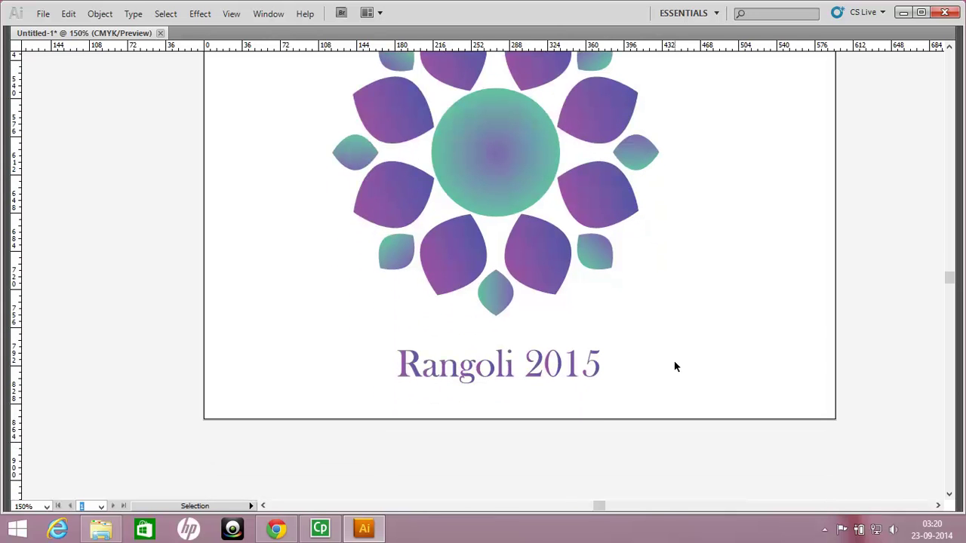
pyautogui.press('t')
pyautogui.write('k you')
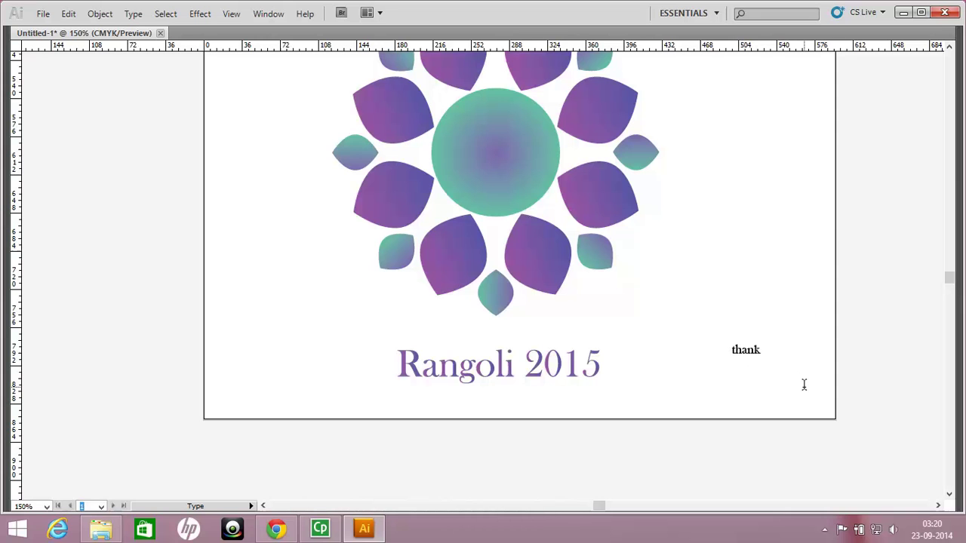